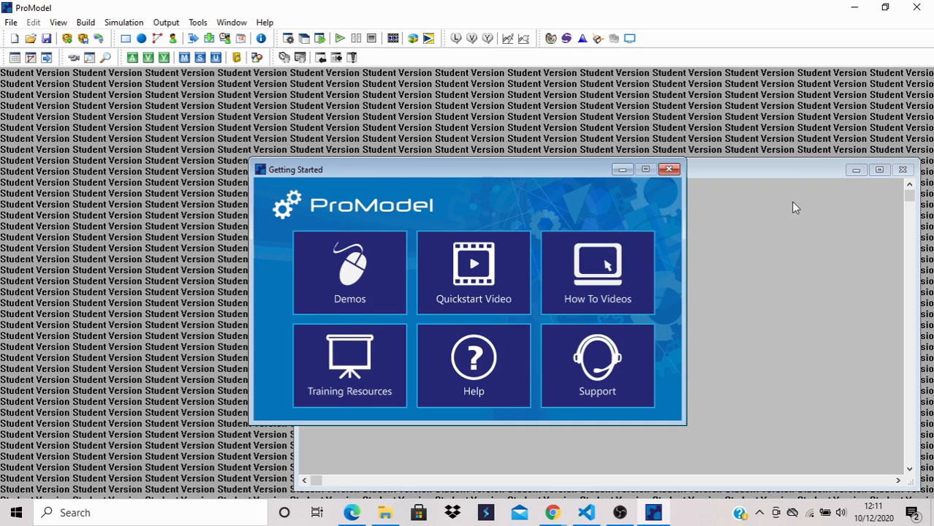
- Dismiss the Getting Started window and create a new model
{"action": "left_click", "coordinate": [669, 169]}
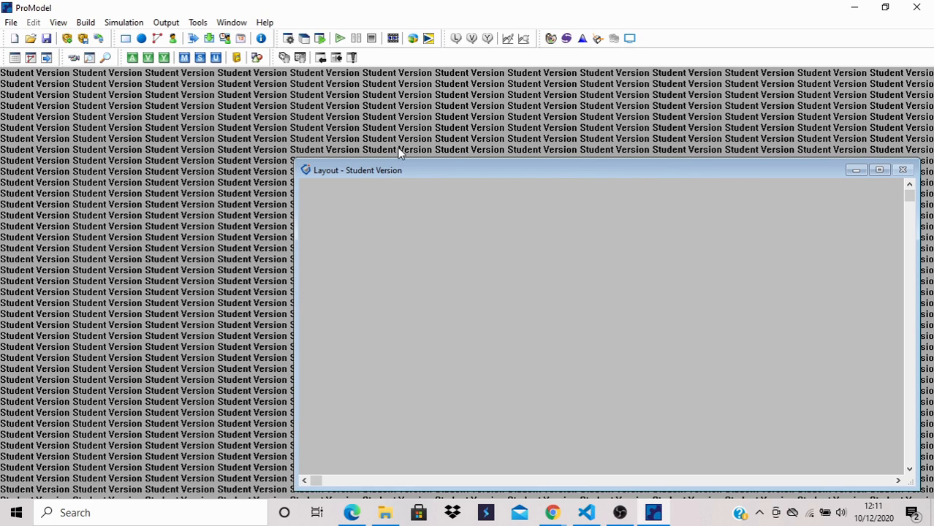
{"action": "left_click", "coordinate": [11, 23]}
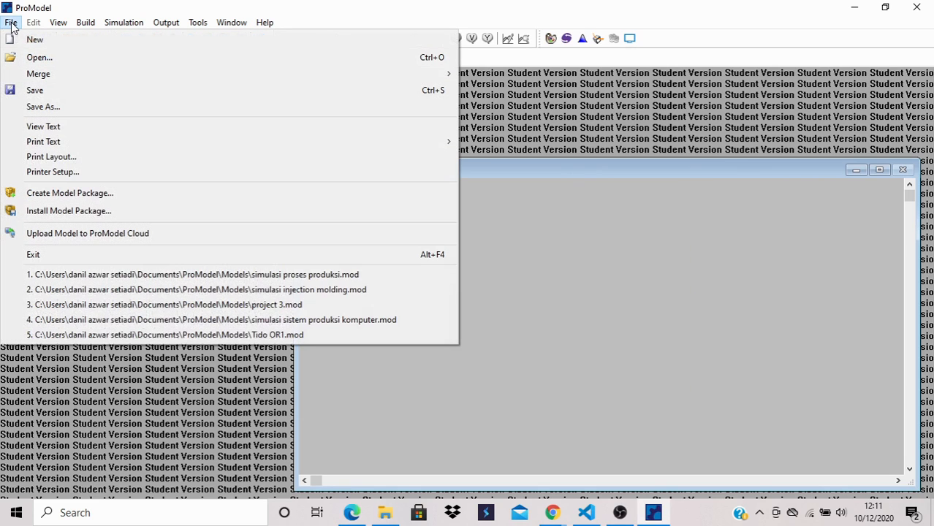
{"action": "left_click", "coordinate": [31, 39]}
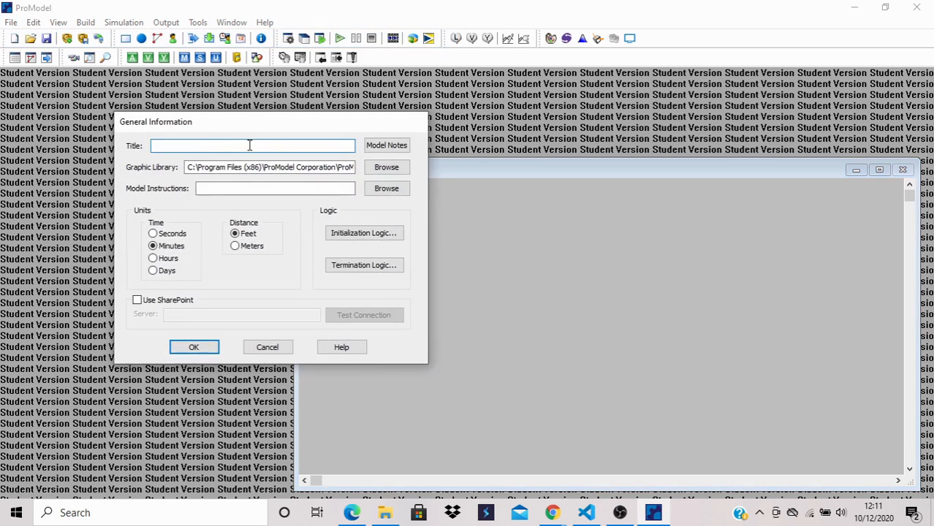
- Set the model's graphic library to STUDENT from the _Samples folder and accept the general information
{"action": "left_click", "coordinate": [370, 168]}
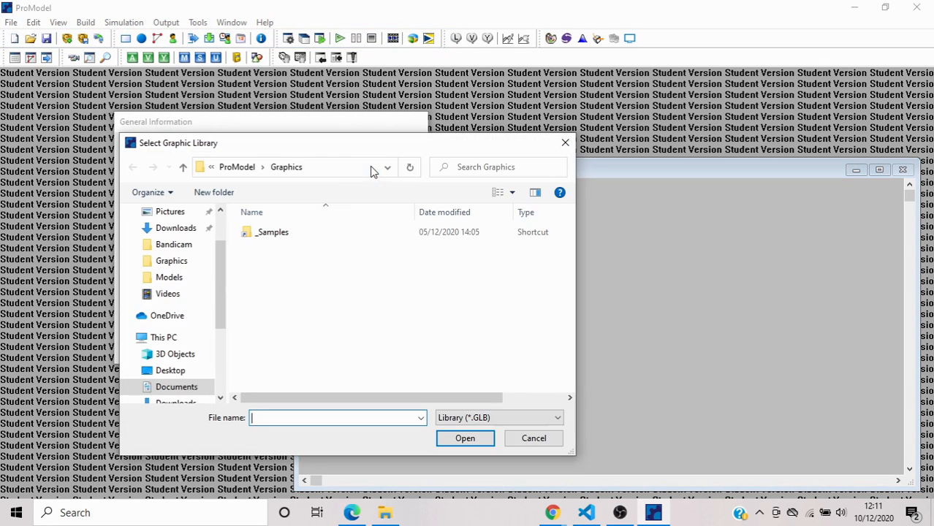
{"action": "double_click", "coordinate": [317, 234]}
{"action": "scroll", "coordinate": [320, 298], "scroll_direction": "down", "scroll_amount": 1}
{"action": "scroll", "coordinate": [319, 298], "scroll_direction": "down", "scroll_amount": 8}
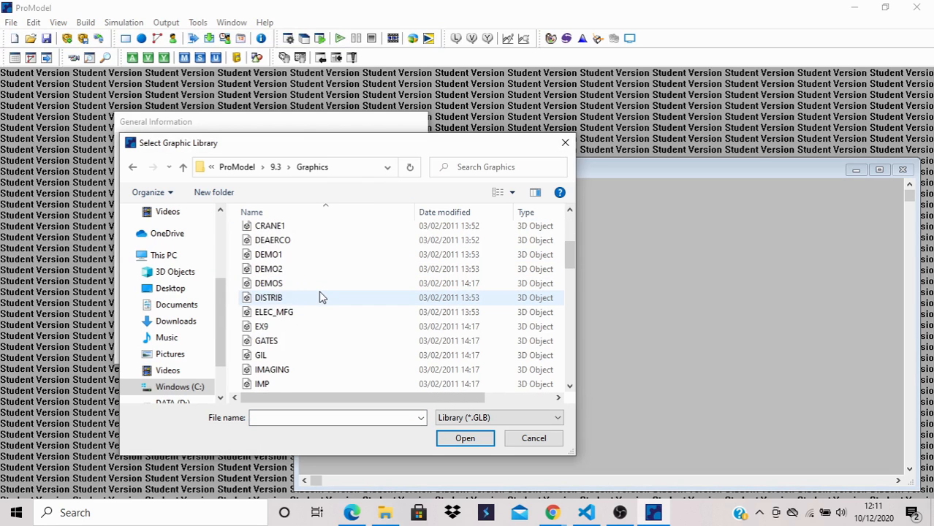
{"action": "scroll", "coordinate": [319, 297], "scroll_direction": "down", "scroll_amount": 7}
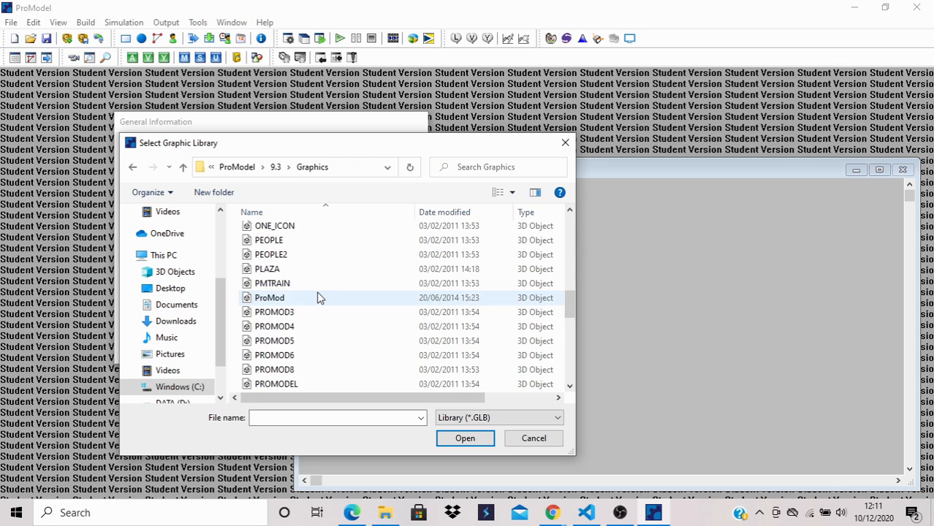
{"action": "scroll", "coordinate": [319, 299], "scroll_direction": "down", "scroll_amount": 2}
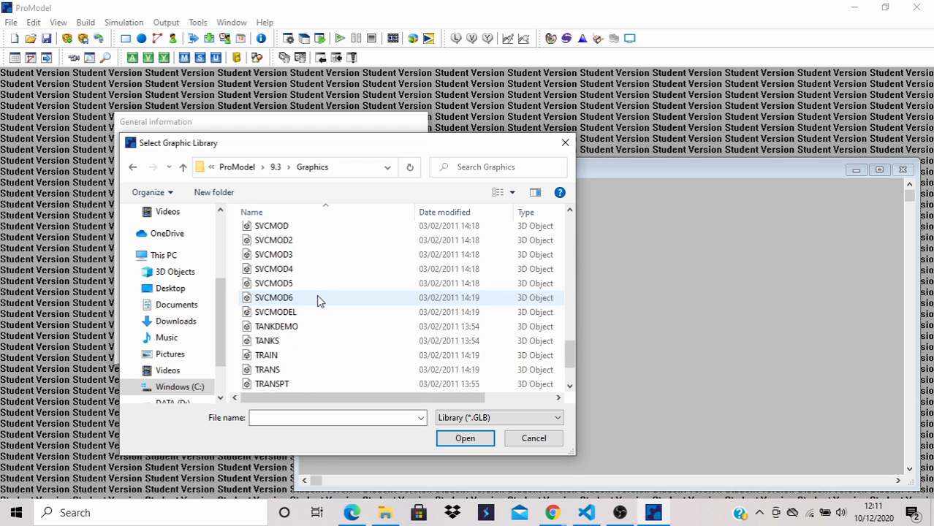
{"action": "scroll", "coordinate": [317, 298], "scroll_direction": "up", "scroll_amount": 1}
{"action": "left_click", "coordinate": [294, 228]}
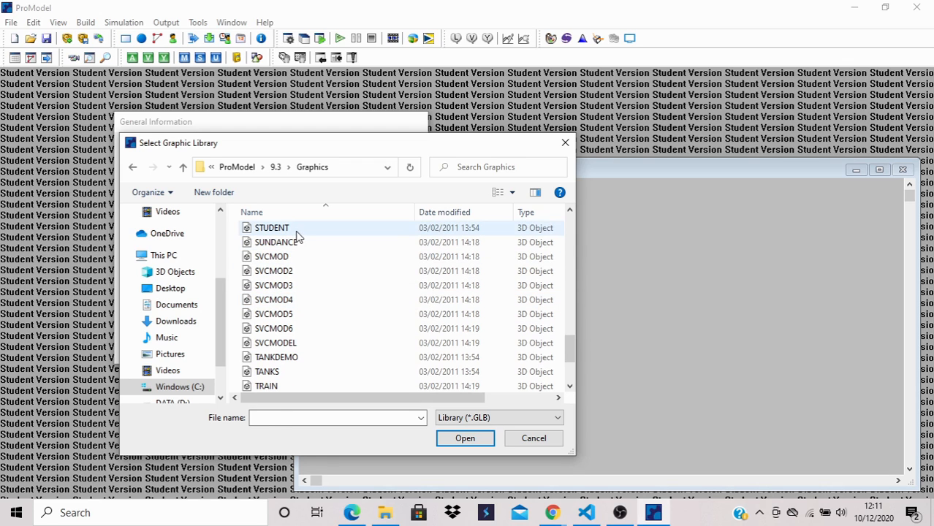
{"action": "left_click", "coordinate": [447, 438]}
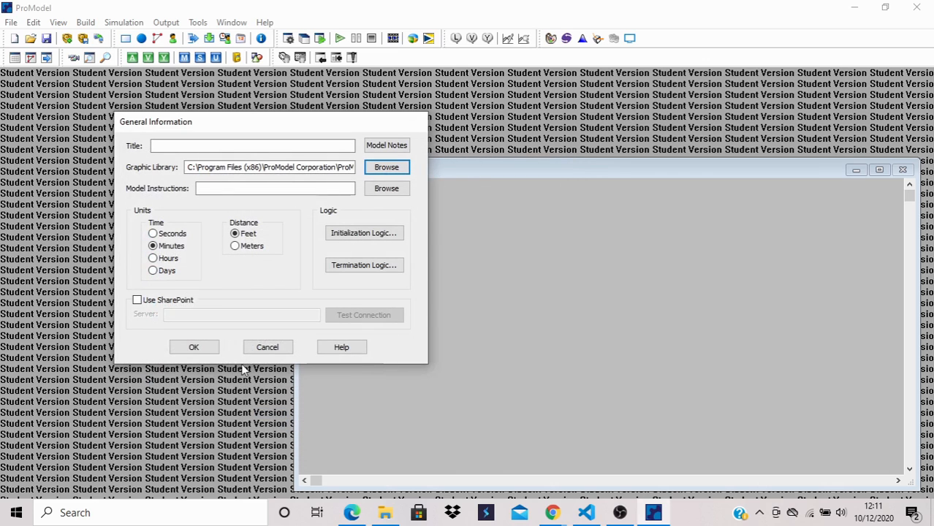
{"action": "left_click", "coordinate": [195, 348]}
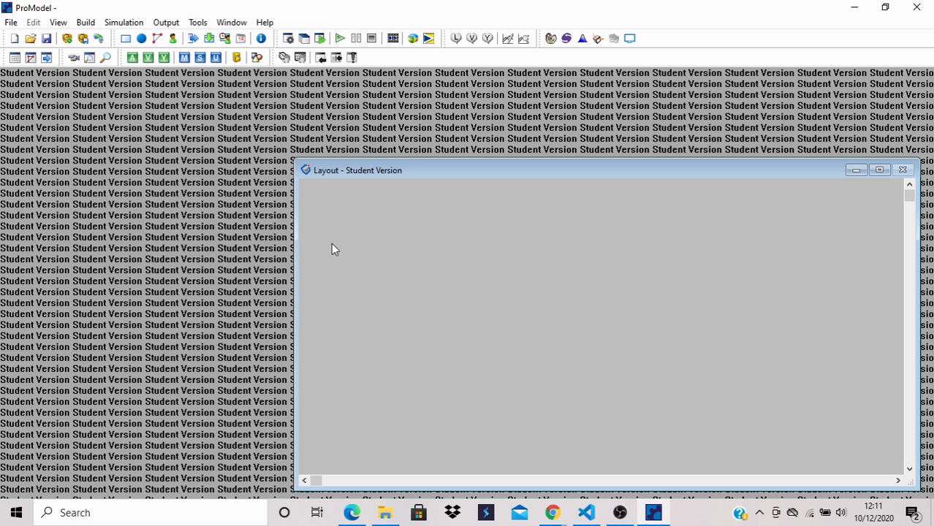
- Open the Locations editor and place a Pickup location near the layout's upper-left corner
{"action": "left_click", "coordinate": [88, 24]}
{"action": "left_click", "coordinate": [103, 42]}
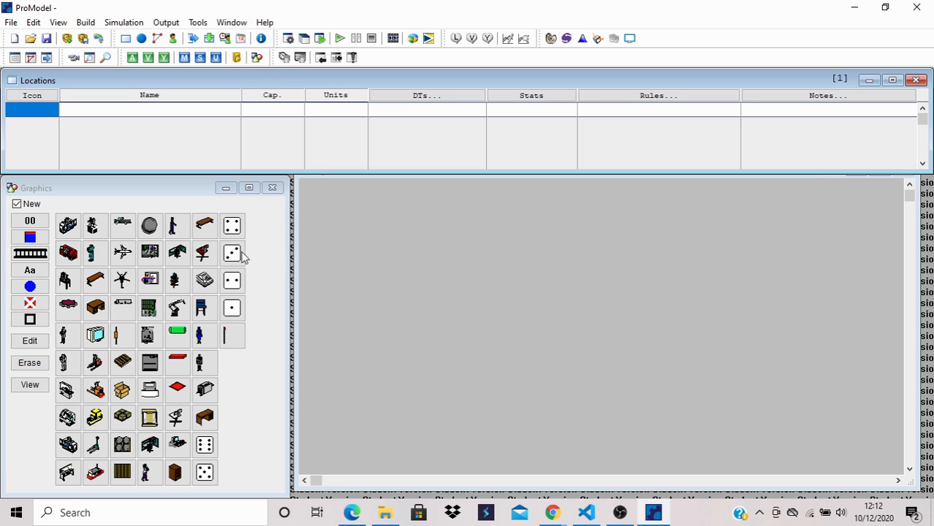
{"action": "left_click", "coordinate": [125, 231]}
{"action": "left_click", "coordinate": [332, 248]}
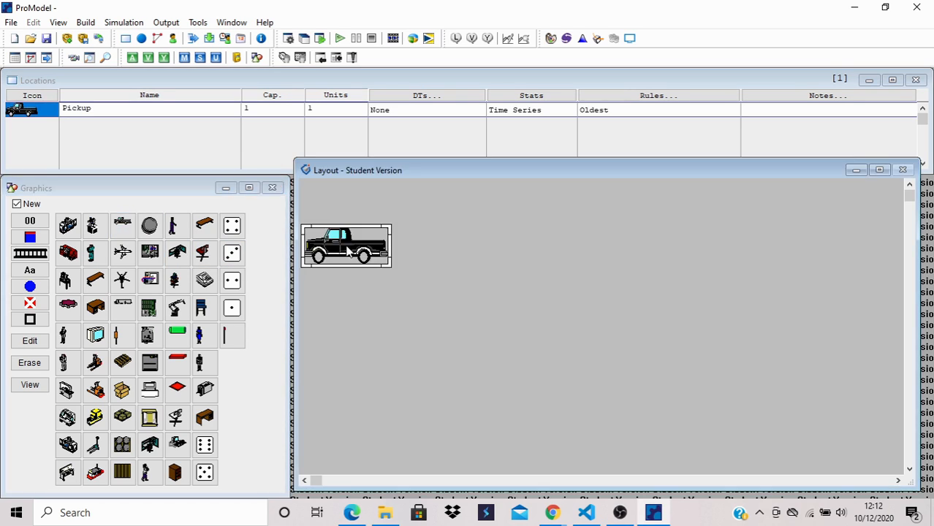
{"action": "left_click_drag", "start_coordinate": [365, 246], "coordinate": [366, 245]}
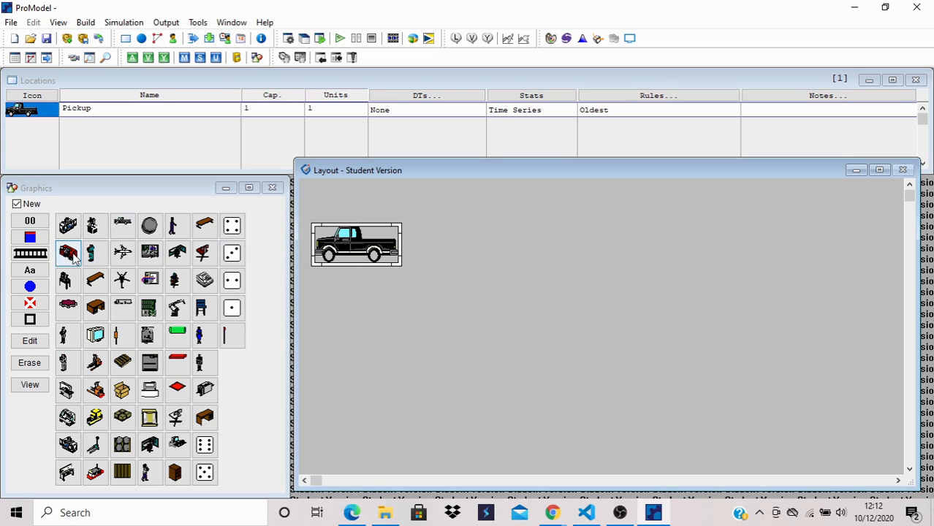
- Draw a horizontal conveyor/queue running right from the pickup truck and place a Lathe location at its end
{"action": "left_click", "coordinate": [30, 254]}
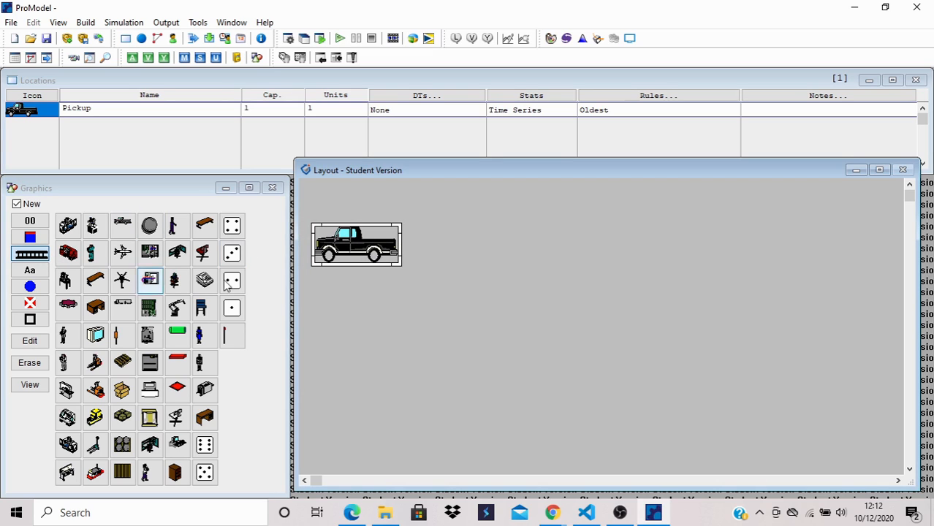
{"action": "left_click", "coordinate": [418, 248]}
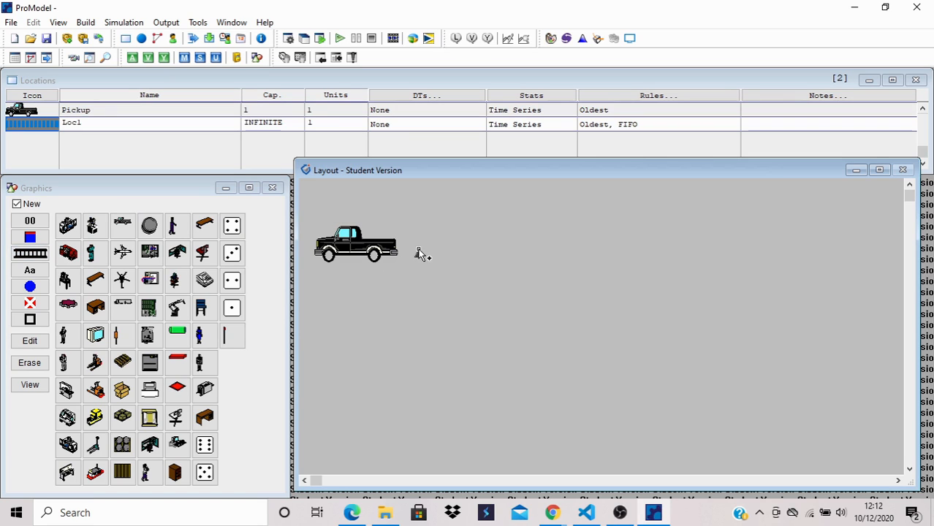
{"action": "right_click", "coordinate": [497, 249]}
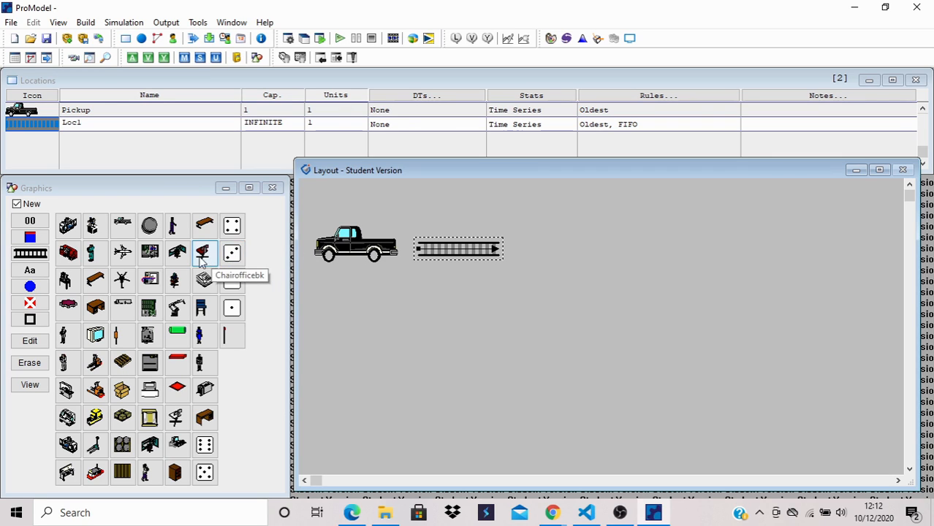
{"action": "left_click", "coordinate": [69, 254]}
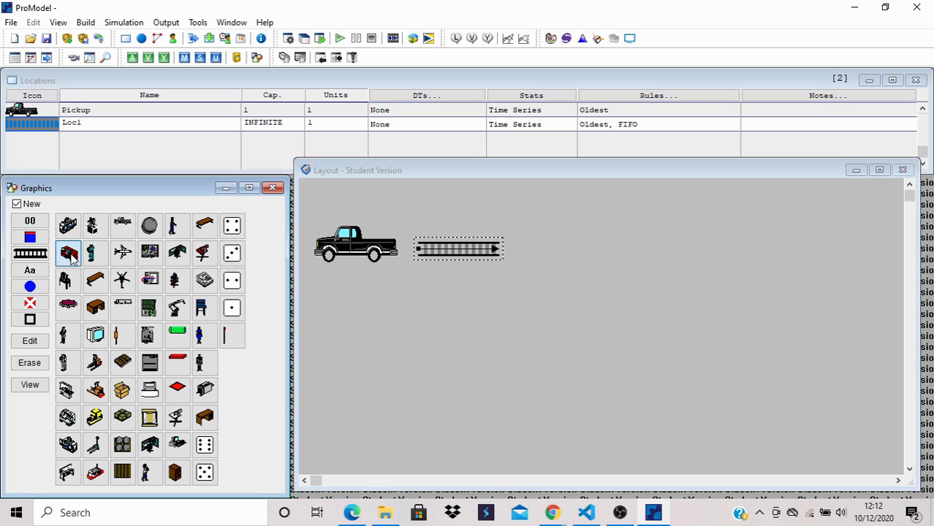
{"action": "left_click", "coordinate": [550, 251]}
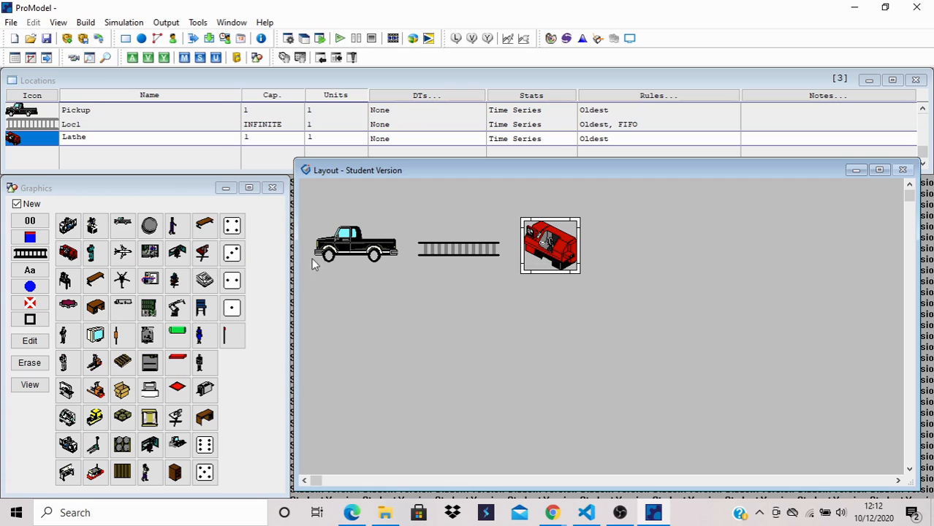
- Draw a conveyor/queue running right from the lathe and place an old_box_pallet location just beyond its end
{"action": "left_click", "coordinate": [30, 254]}
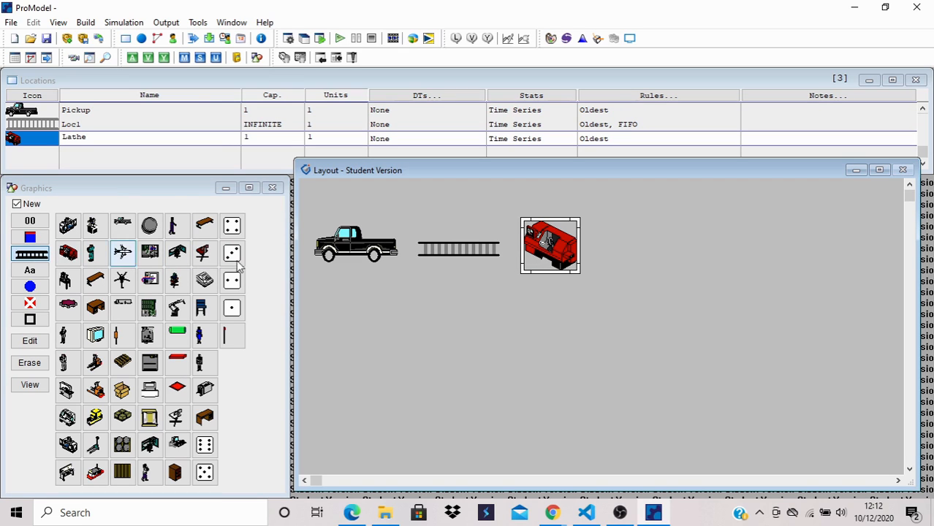
{"action": "left_click", "coordinate": [607, 244]}
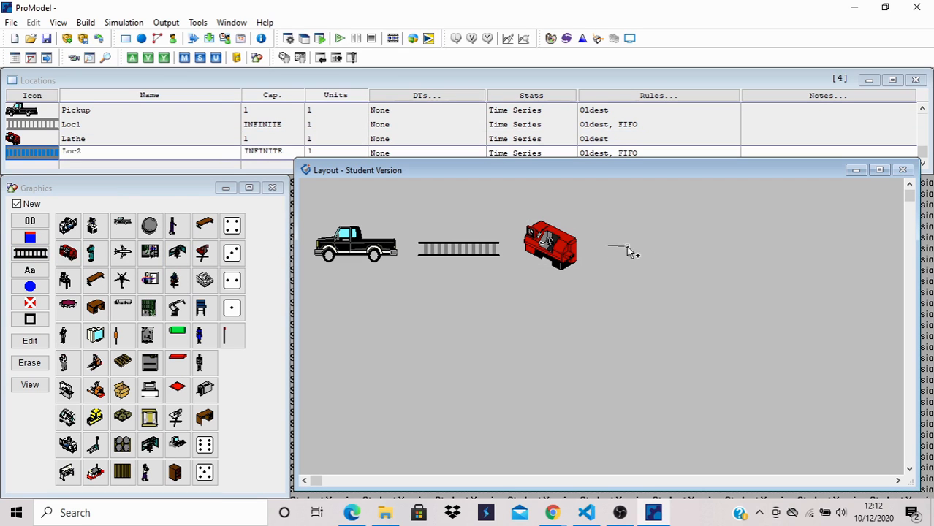
{"action": "right_click", "coordinate": [687, 249]}
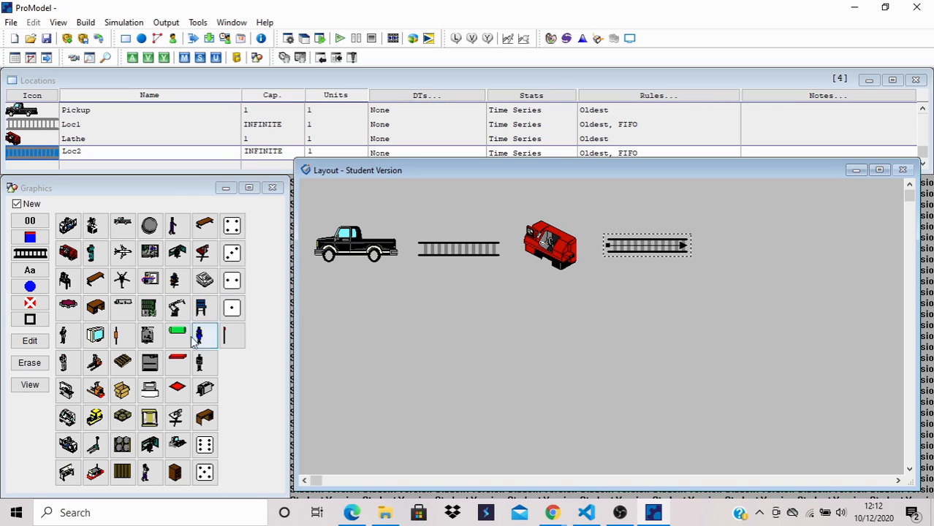
{"action": "left_click", "coordinate": [124, 417]}
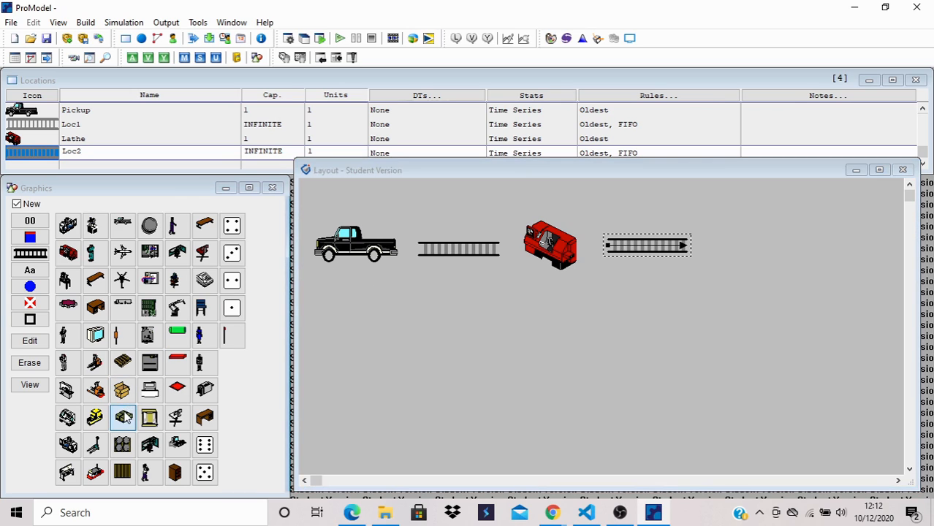
{"action": "left_click", "coordinate": [731, 242]}
{"action": "mouse_move", "coordinate": [748, 252]}
{"action": "left_mouse_down"}
{"action": "mouse_move", "coordinate": [776, 274]}
{"action": "mouse_move", "coordinate": [755, 252]}
{"action": "left_mouse_up"}
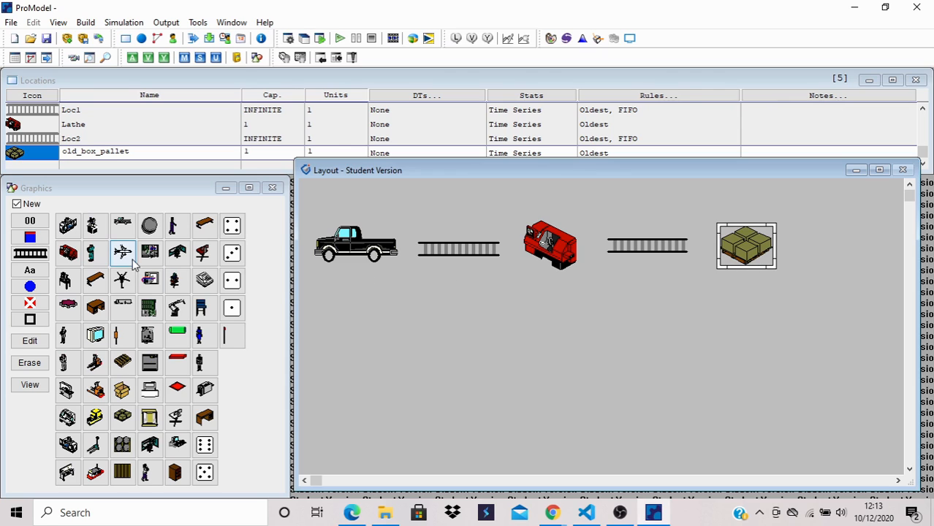
- Draw a vertical conveyor/queue running down from the box pallet and place a slightly enlarged CMM location below it
{"action": "left_click", "coordinate": [30, 253]}
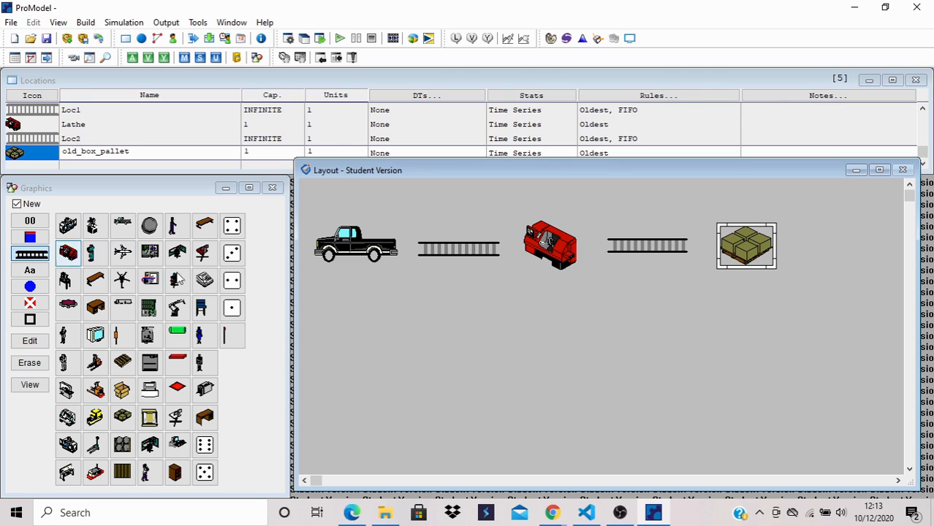
{"action": "left_click", "coordinate": [738, 287]}
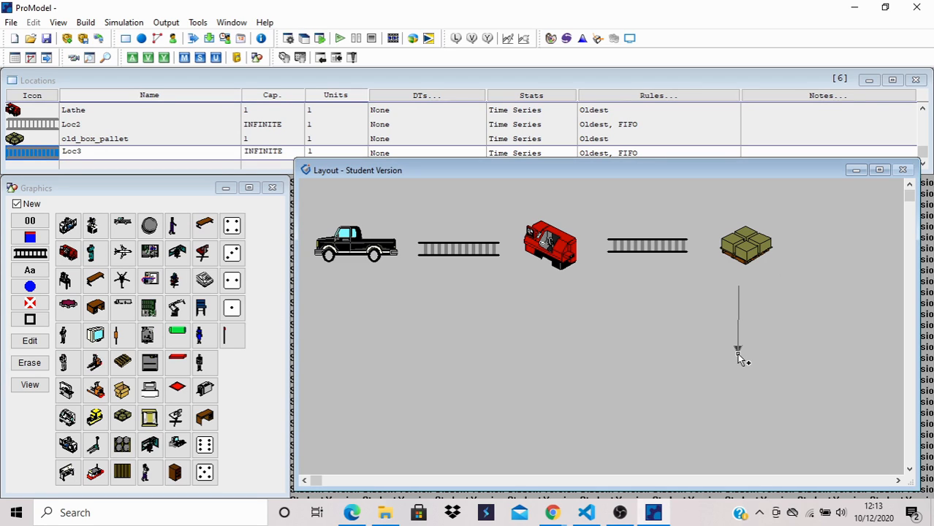
{"action": "right_click", "coordinate": [738, 355]}
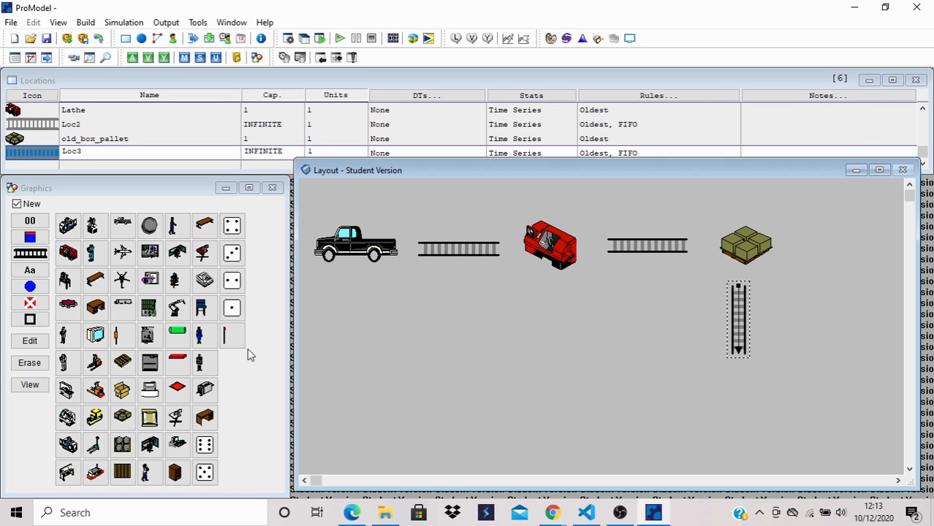
{"action": "left_click", "coordinate": [95, 226]}
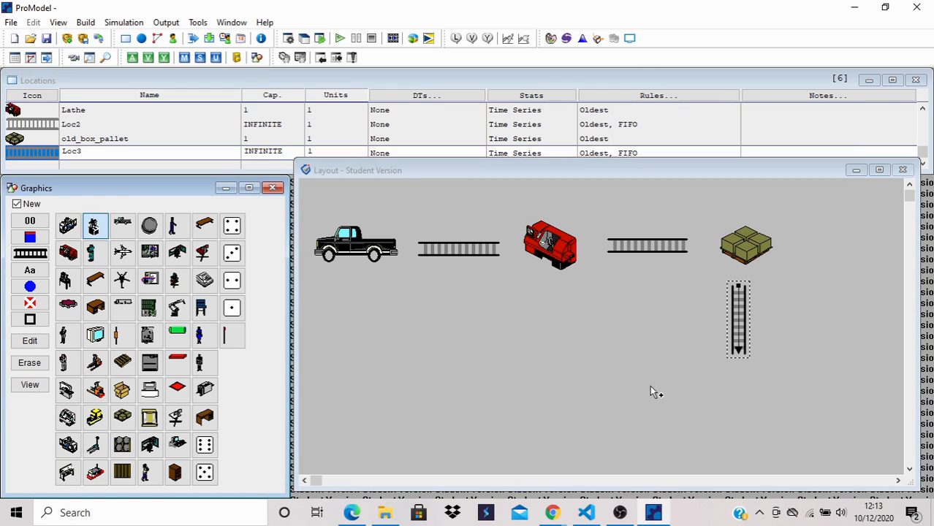
{"action": "left_click", "coordinate": [737, 395]}
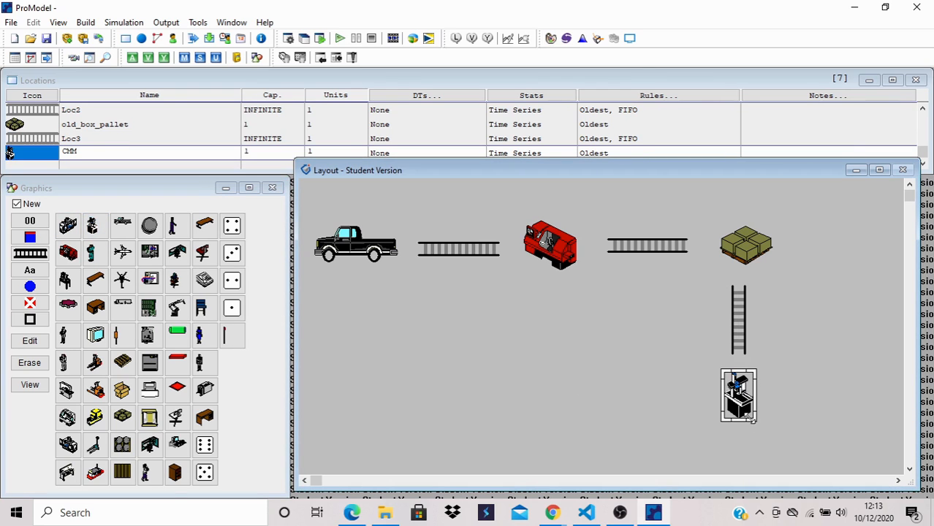
{"action": "mouse_move", "coordinate": [751, 421]}
{"action": "left_mouse_down"}
{"action": "mouse_move", "coordinate": [774, 440]}
{"action": "mouse_move", "coordinate": [764, 434]}
{"action": "left_mouse_up"}
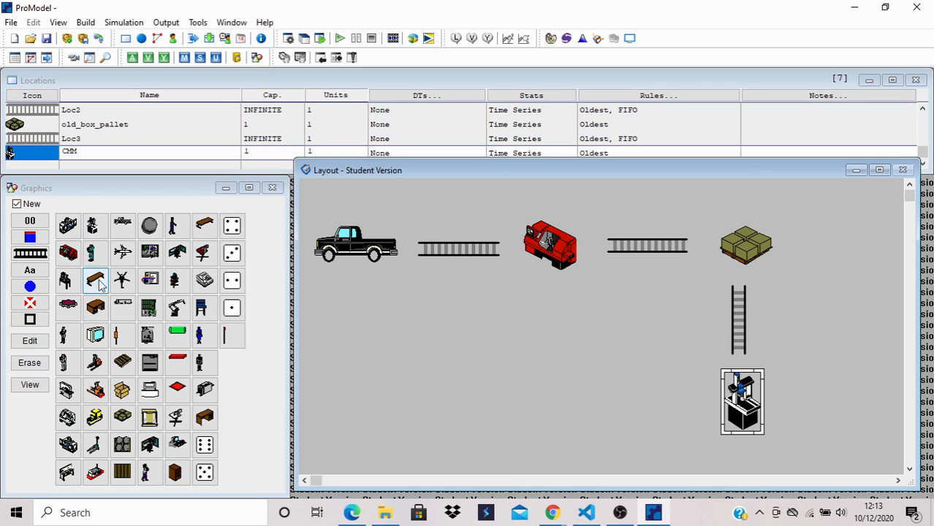
- Draw a conveyor/queue running left from the CMM and place a second pickup truck location at its end
{"action": "left_click", "coordinate": [30, 253]}
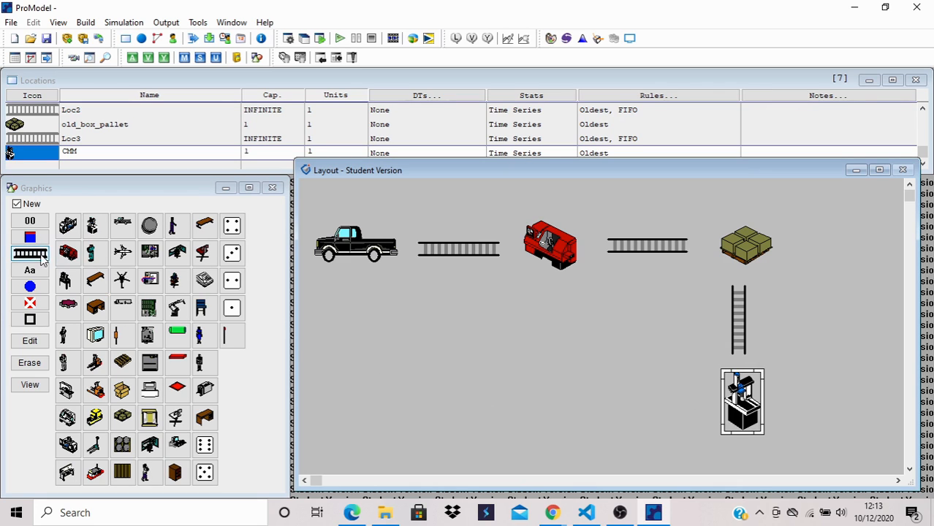
{"action": "left_click", "coordinate": [695, 399]}
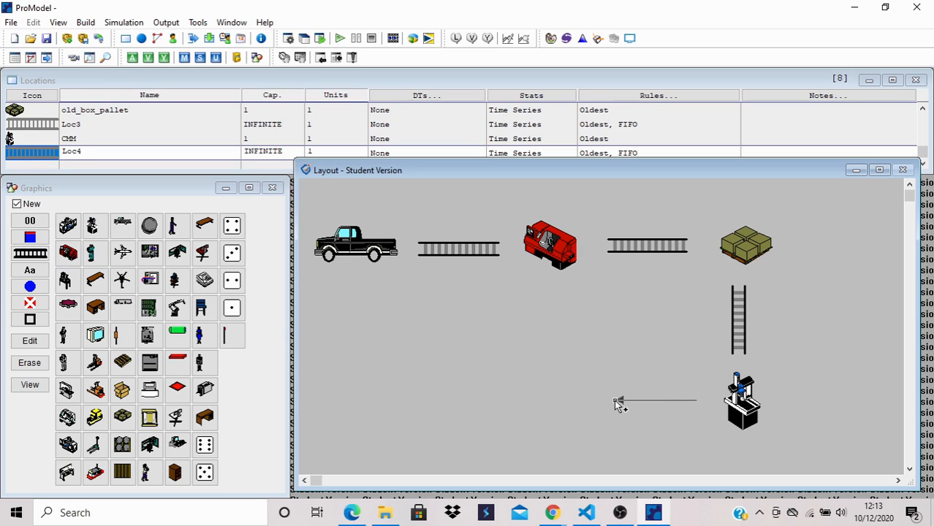
{"action": "right_click", "coordinate": [615, 400]}
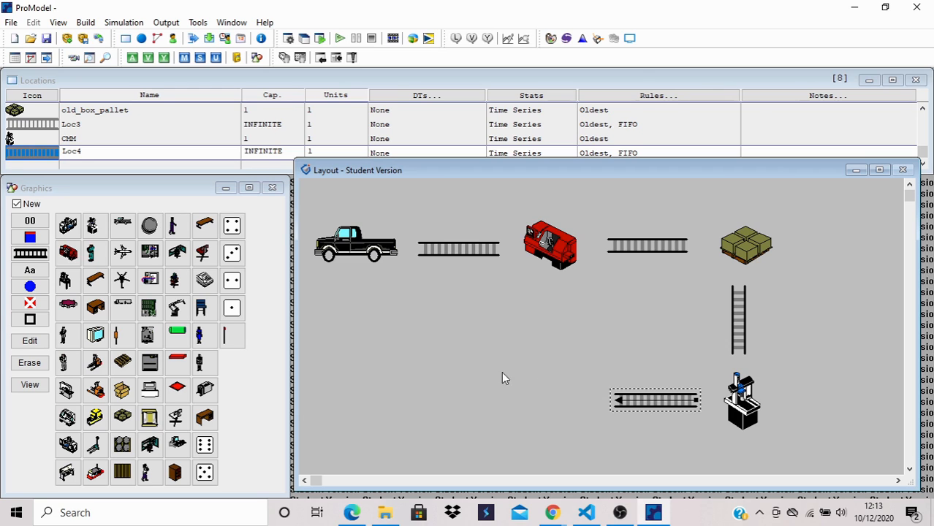
{"action": "left_click", "coordinate": [123, 226]}
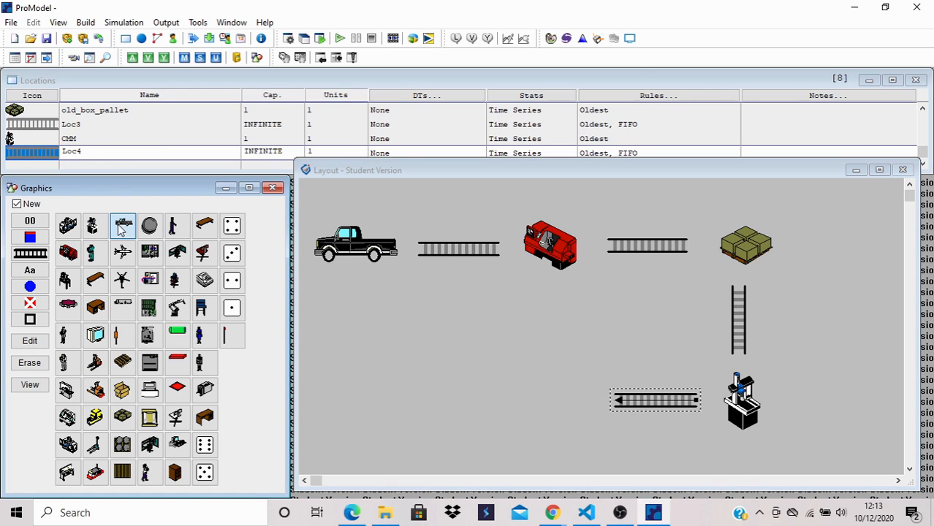
{"action": "left_click", "coordinate": [538, 396]}
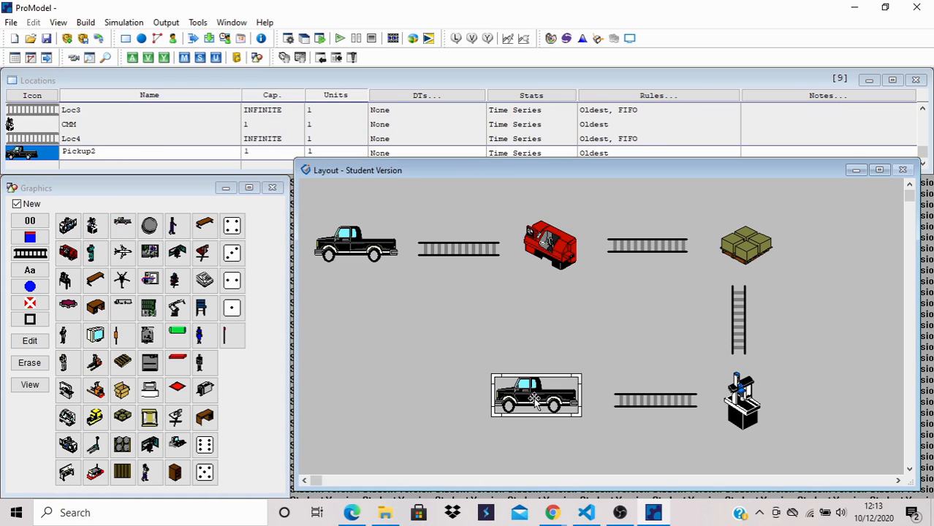
{"action": "left_click_drag", "start_coordinate": [534, 400], "coordinate": [531, 403]}
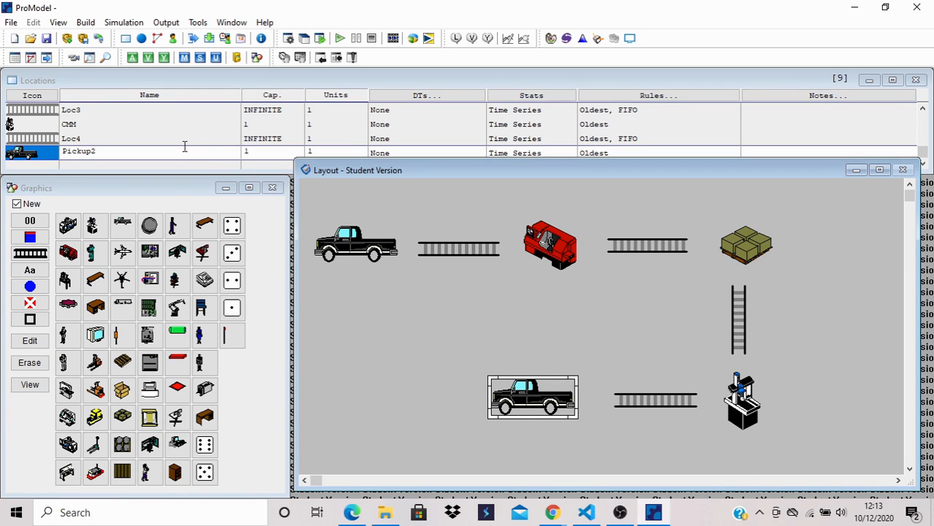
- Rename the first pickup truck location as Raw_material
{"action": "scroll", "coordinate": [183, 146], "scroll_direction": "up", "scroll_amount": 8}
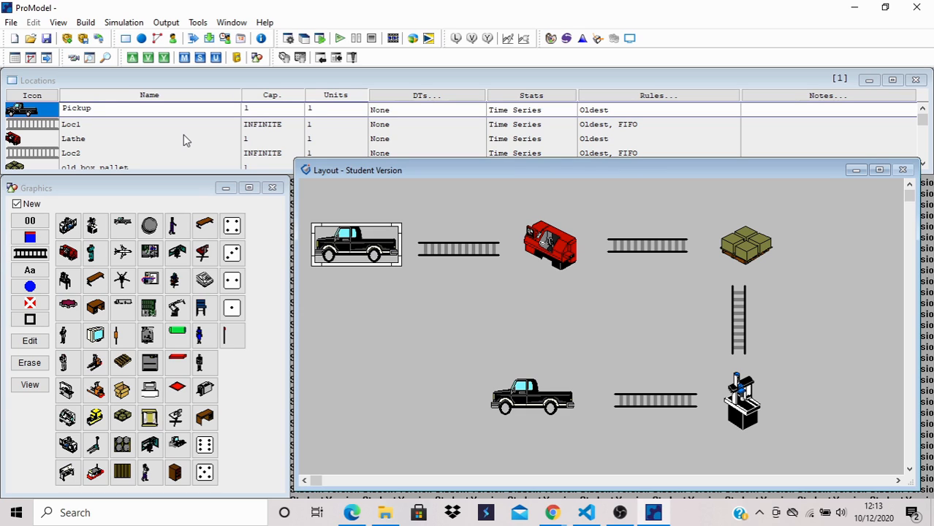
{"action": "left_click", "coordinate": [151, 110]}
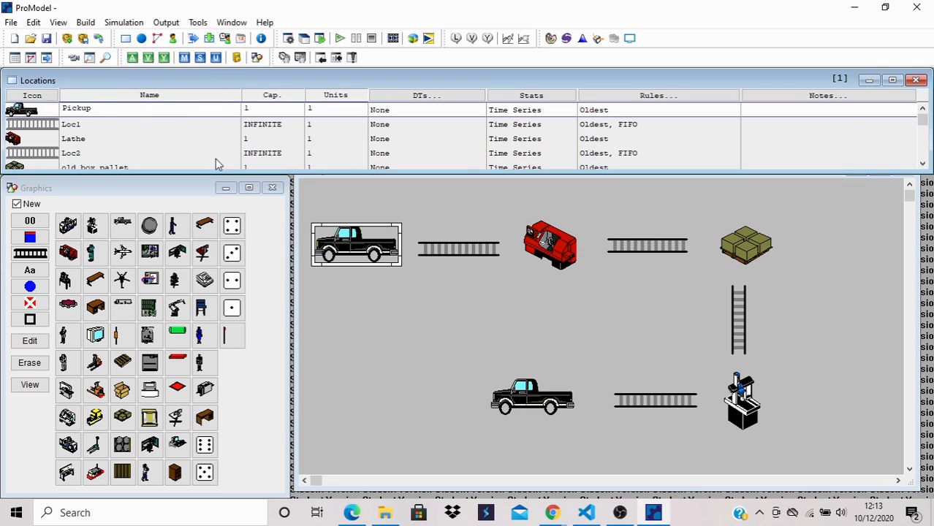
{"action": "key", "text": "BackSpace"}
{"action": "key", "text": "BackSpace"}
{"action": "key", "text": "BackSpace"}
{"action": "key", "text": "BackSpace"}
{"action": "key", "text": "BackSpace"}
{"action": "key", "text": "BackSpace"}
{"action": "type", "text": "Raw_material"}
{"action": "key", "text": "Return"}
- Rename the conveyor between the first truck and the lathe as Masuk_injection_line
{"action": "key", "text": "BackSpace"}
{"action": "key", "text": "BackSpace"}
{"action": "key", "text": "BackSpace"}
{"action": "key", "text": "BackSpace"}
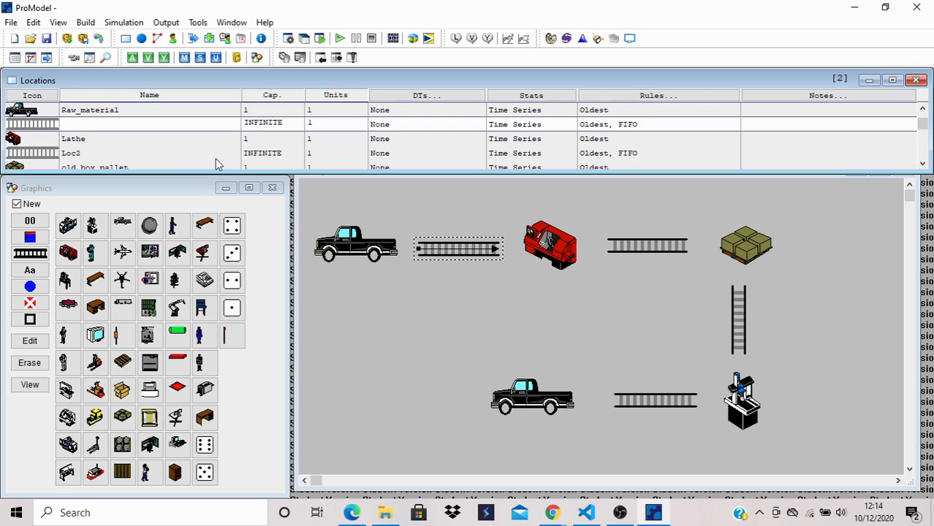
{"action": "type", "text": "Masuk_injection_line"}
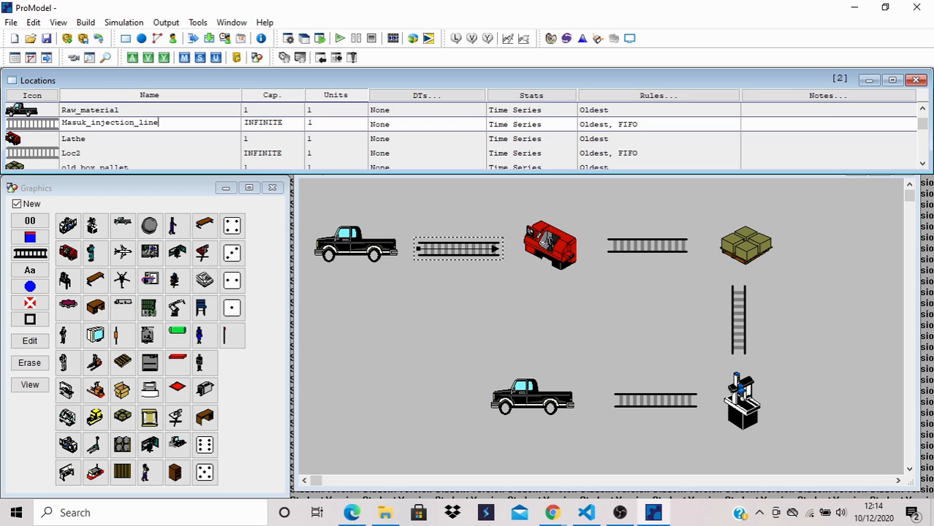
{"action": "key", "text": "Return"}
- Rename the Lathe location as Injection_line
{"action": "key", "text": "BackSpace"}
- Rename the conveyor between the lathe and the box pallet as Masuk_assy_line
{"action": "key", "text": "BackSpace"}
{"action": "key", "text": "BackSpace"}
{"action": "key", "text": "BackSpace"}
{"action": "key", "text": "BackSpace"}
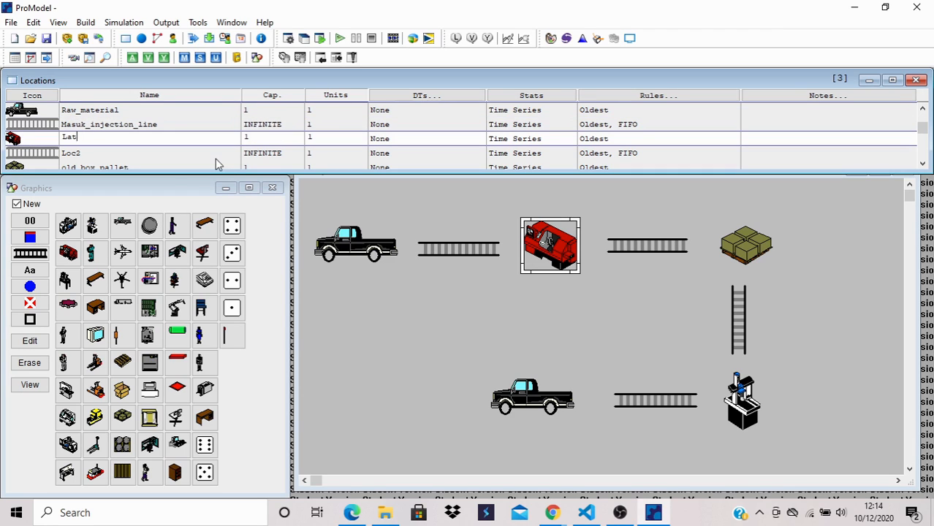
{"action": "type", "text": "Injection_line"}
{"action": "left_click", "coordinate": [216, 153]}
{"action": "key", "text": "BackSpace"}
{"action": "key", "text": "BackSpace"}
{"action": "key", "text": "BackSpace"}
{"action": "key", "text": "BackSpace"}
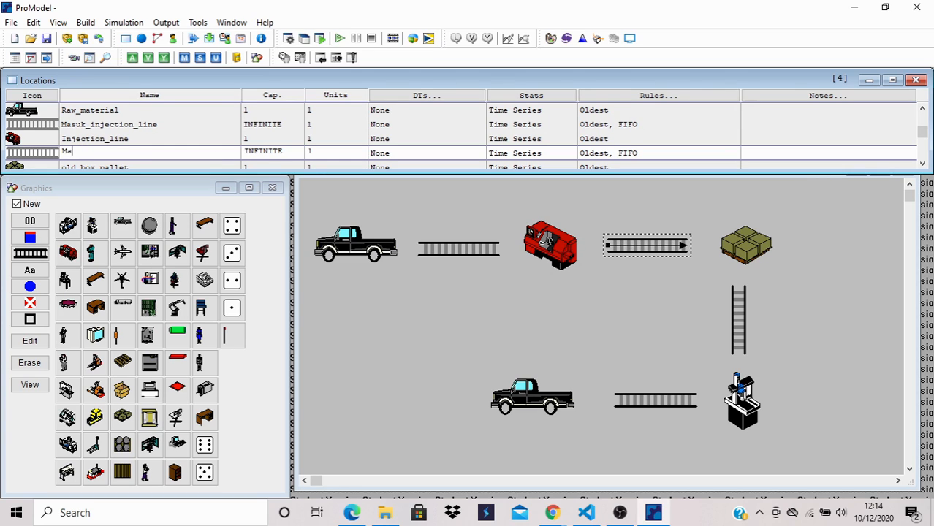
{"action": "type", "text": "assy_line"}
{"action": "key", "text": "Down"}
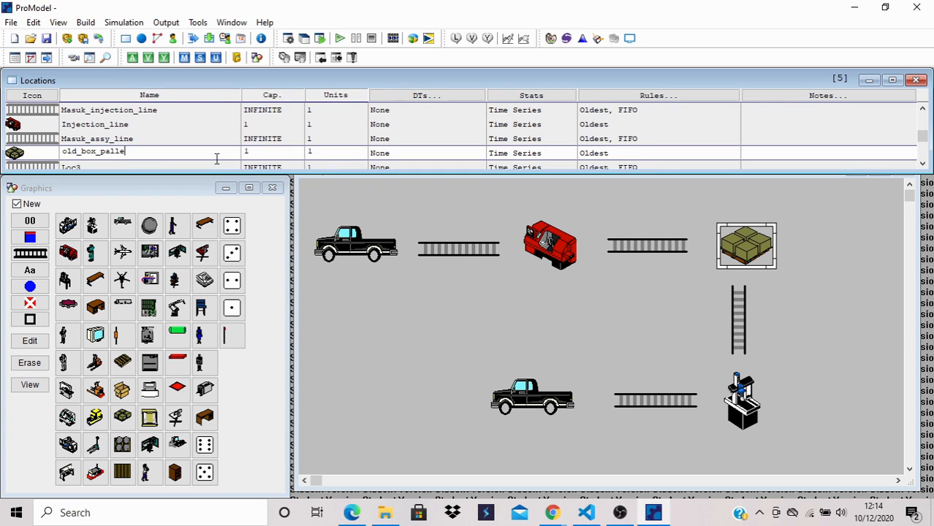
- Rename the old_box_pallet location as Assembly_line
{"action": "key", "text": "BackSpace"}
{"action": "key", "text": "BackSpace"}
{"action": "key", "text": "BackSpace"}
{"action": "key", "text": "BackSpace"}
{"action": "key", "text": "BackSpace"}
{"action": "key", "text": "BackSpace"}
{"action": "key", "text": "BackSpace"}
{"action": "key", "text": "BackSpace"}
{"action": "key", "text": "BackSpace"}
{"action": "key", "text": "BackSpace"}
{"action": "key", "text": "BackSpace"}
{"action": "key", "text": "BackSpace"}
{"action": "key", "text": "BackSpace"}
{"action": "type", "text": "Assembly_line"}
{"action": "key", "text": "Return"}
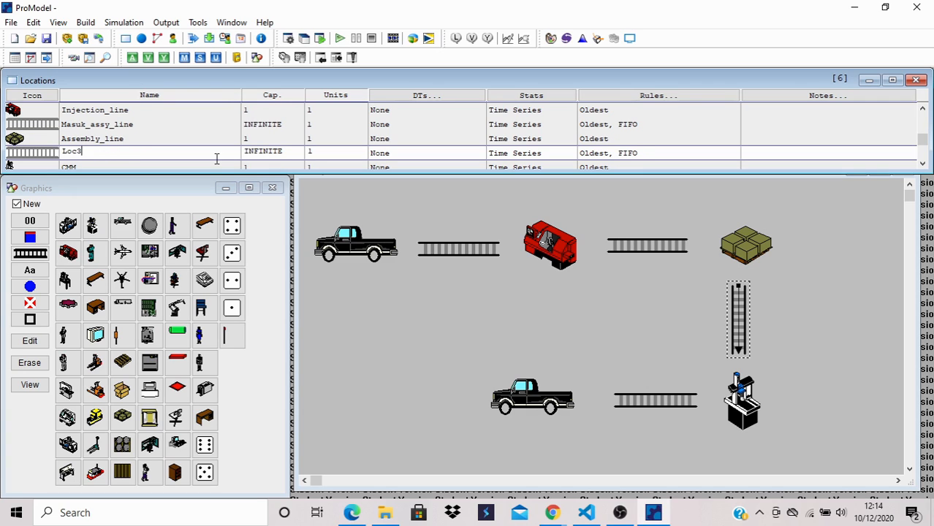
- Rename the vertical conveyor between the box pallet and the CMM as Masuk_QC
{"action": "key", "text": "BackSpace"}
{"action": "key", "text": "BackSpace"}
{"action": "type", "text": "M"}
{"action": "key", "text": "Return"}
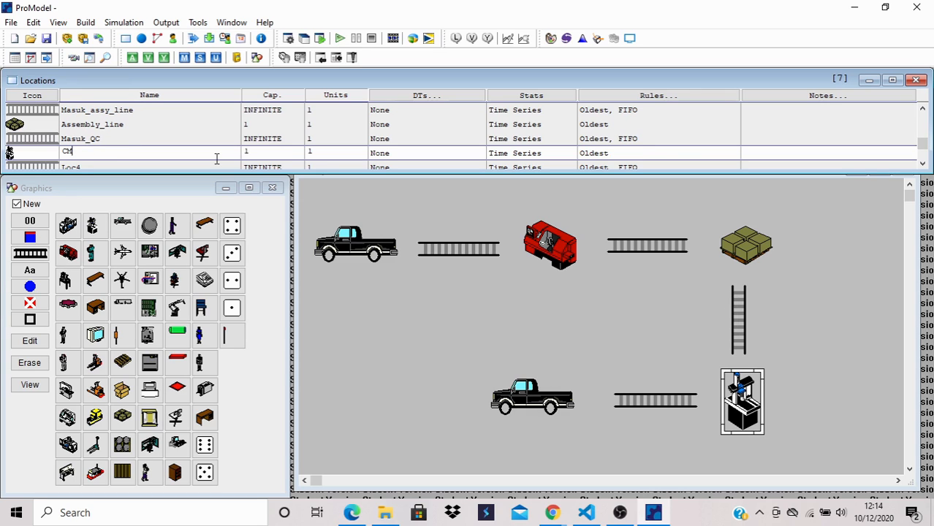
- Rename the CMM location as Quality_control
{"action": "key", "text": "BackSpace"}
{"action": "key", "text": "BackSpace"}
{"action": "type", "text": "Quality_contr"}
{"action": "key", "text": "Return"}
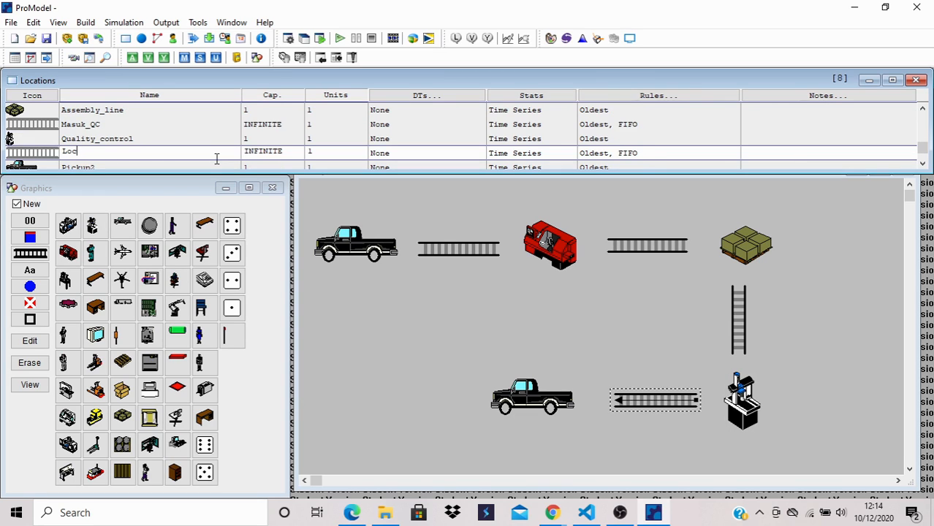
- Rename the conveyor between the CMM and the second truck as Shipment
{"action": "key", "text": "BackSpace"}
{"action": "key", "text": "BackSpace"}
{"action": "type", "text": "Shipme"}
{"action": "key", "text": "Return"}
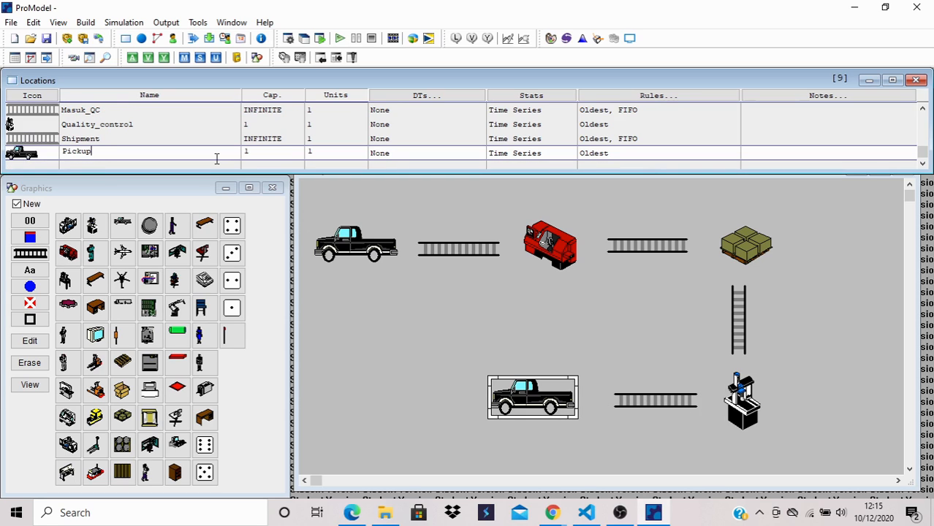
- Rename the second pickup truck location as Delivery
{"action": "key", "text": "BackSpace"}
{"action": "key", "text": "BackSpace"}
{"action": "key", "text": "BackSpace"}
{"action": "key", "text": "BackSpace"}
{"action": "key", "text": "BackSpace"}
{"action": "type", "text": "Deliver"}
- Set the capacity of the Raw_material location to 75
{"action": "scroll", "coordinate": [286, 147], "scroll_direction": "up", "scroll_amount": 3}
{"action": "scroll", "coordinate": [286, 146], "scroll_direction": "up", "scroll_amount": 3}
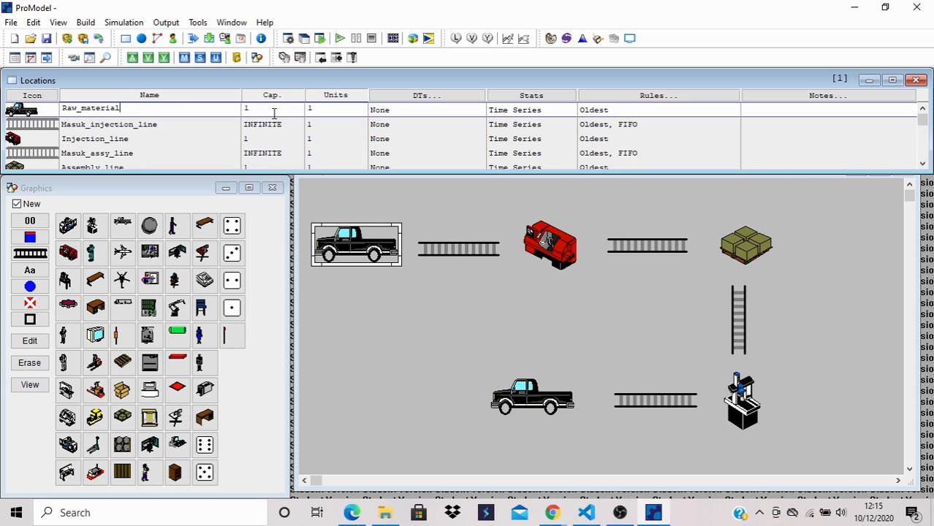
{"action": "left_click", "coordinate": [274, 113]}
{"action": "key", "text": "BackSpace"}
{"action": "type", "text": "75"}
{"action": "left_click", "coordinate": [273, 121]}
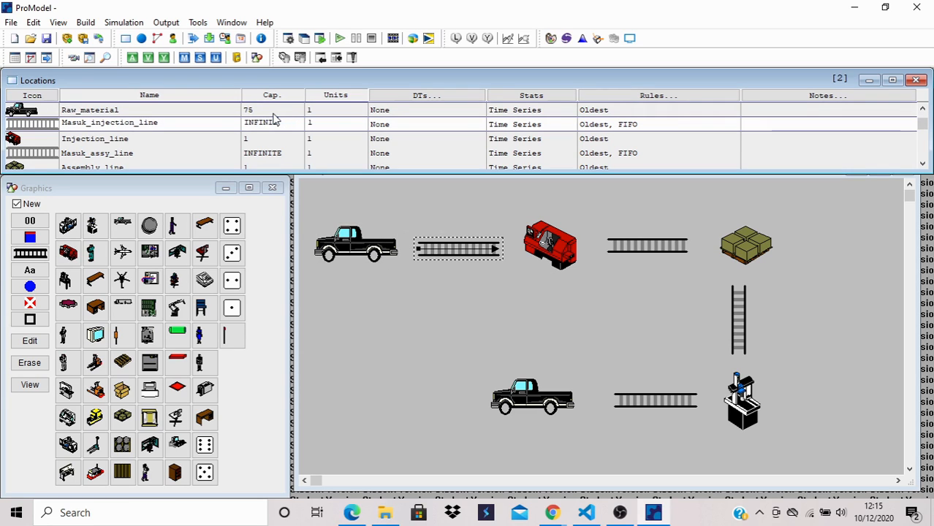
- Set the capacity of Masuk_injection_line to 1 and of Injection_line to 70
{"action": "left_click", "coordinate": [273, 121]}
{"action": "key", "text": "BackSpace"}
{"action": "type", "text": "1"}
{"action": "key", "text": "Down"}
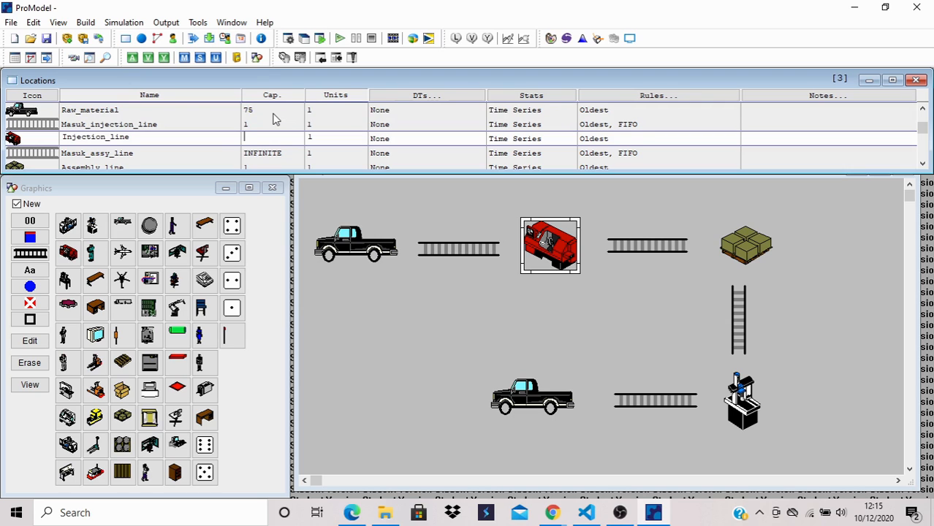
{"action": "type", "text": "70"}
{"action": "key", "text": "Down"}
- Set the capacity of Masuk_assy_line to 1 and of Assembly_line to 75
{"action": "key", "text": "BackSpace"}
{"action": "key", "text": "BackSpace"}
{"action": "key", "text": "BackSpace"}
{"action": "key", "text": "BackSpace"}
{"action": "key", "text": "BackSpace"}
{"action": "key", "text": "BackSpace"}
{"action": "key", "text": "BackSpace"}
{"action": "key", "text": "BackSpace"}
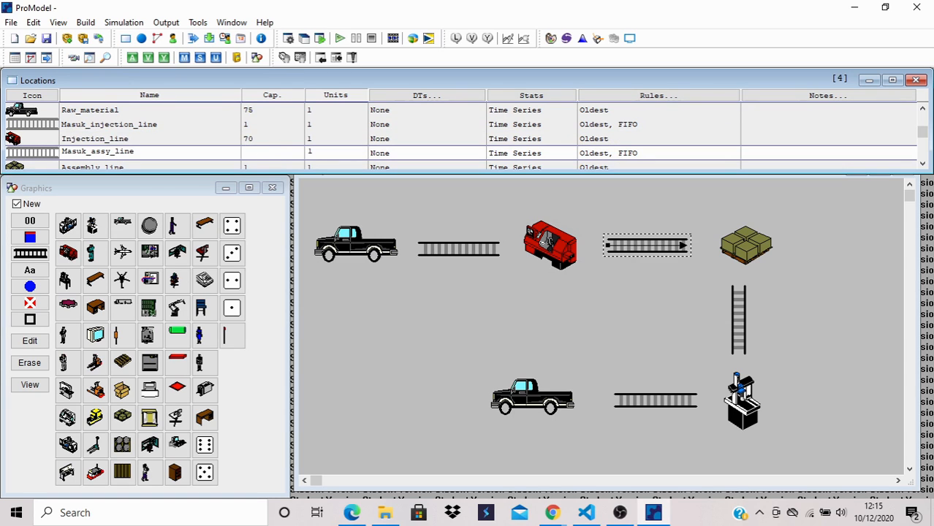
{"action": "key", "text": "Down"}
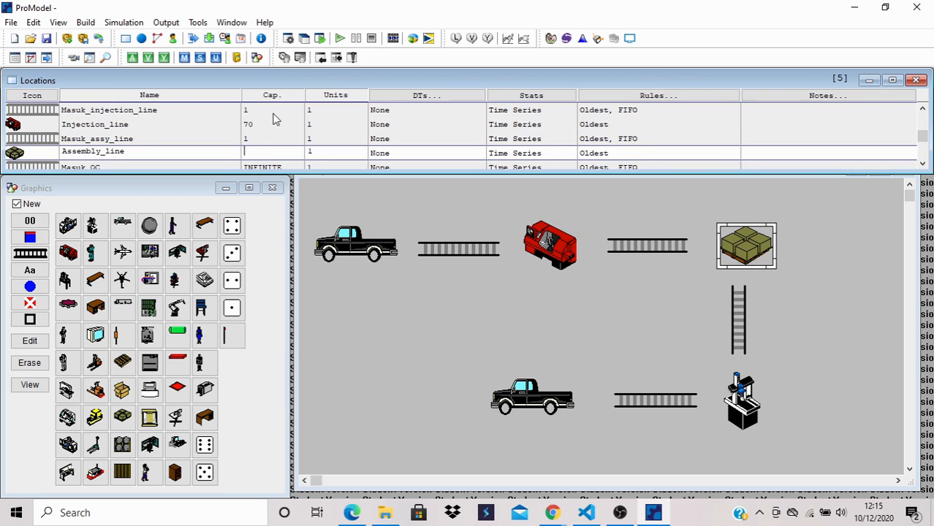
{"action": "type", "text": "7"}
{"action": "key", "text": "Down"}
- Set the capacity of Masuk_QC to 1 and of Quality_control to 70
{"action": "key", "text": "BackSpace"}
{"action": "key", "text": "BackSpace"}
{"action": "key", "text": "BackSpace"}
{"action": "key", "text": "BackSpace"}
{"action": "key", "text": "BackSpace"}
{"action": "key", "text": "BackSpace"}
{"action": "key", "text": "BackSpace"}
{"action": "key", "text": "BackSpace"}
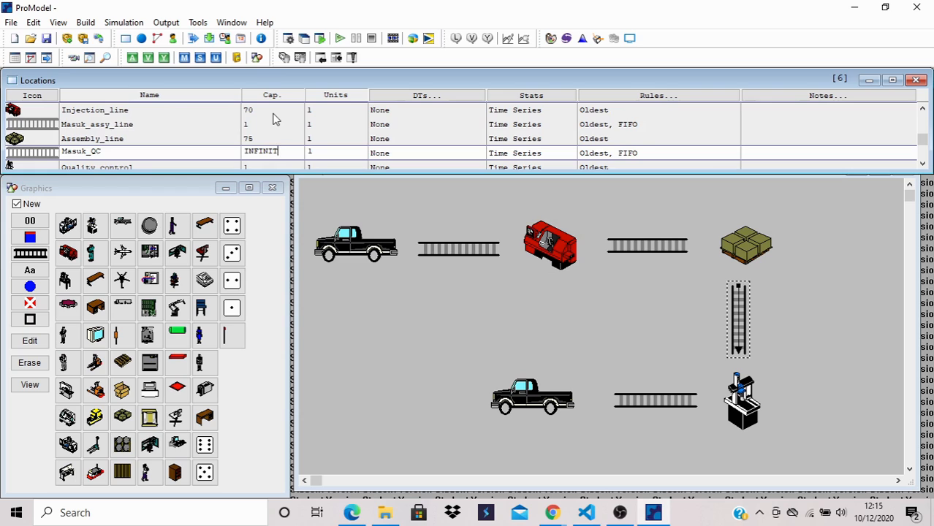
{"action": "type", "text": "1"}
{"action": "key", "text": "Down"}
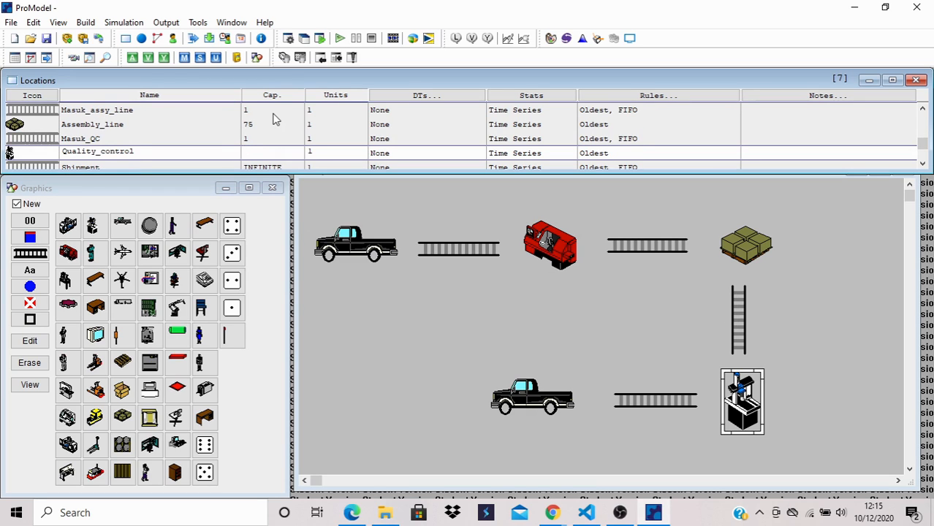
{"action": "type", "text": "7"}
{"action": "key", "text": "Down"}
- Set the capacity of Shipment to 1 and of Delivery to 75
{"action": "key", "text": "BackSpace"}
{"action": "key", "text": "BackSpace"}
{"action": "key", "text": "BackSpace"}
{"action": "key", "text": "BackSpace"}
{"action": "key", "text": "BackSpace"}
{"action": "key", "text": "BackSpace"}
{"action": "key", "text": "BackSpace"}
{"action": "key", "text": "BackSpace"}
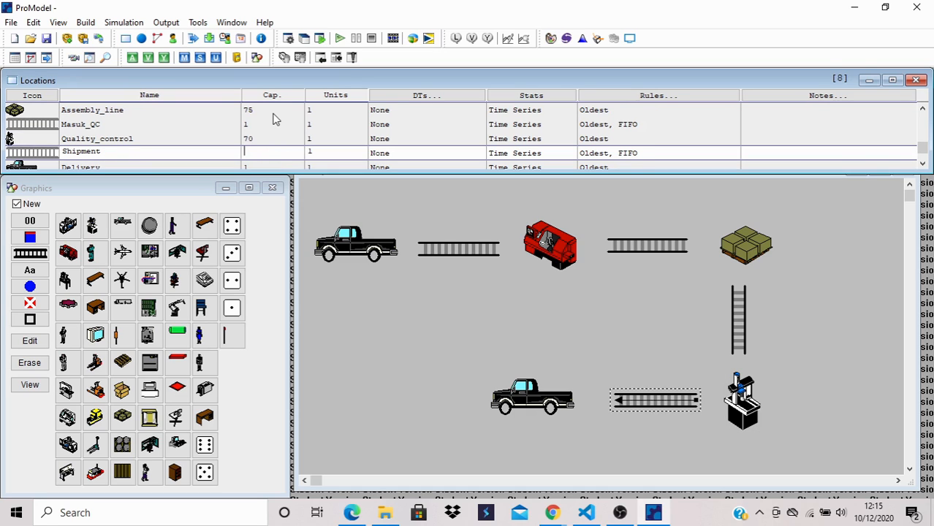
{"action": "type", "text": "1"}
{"action": "key", "text": "Down"}
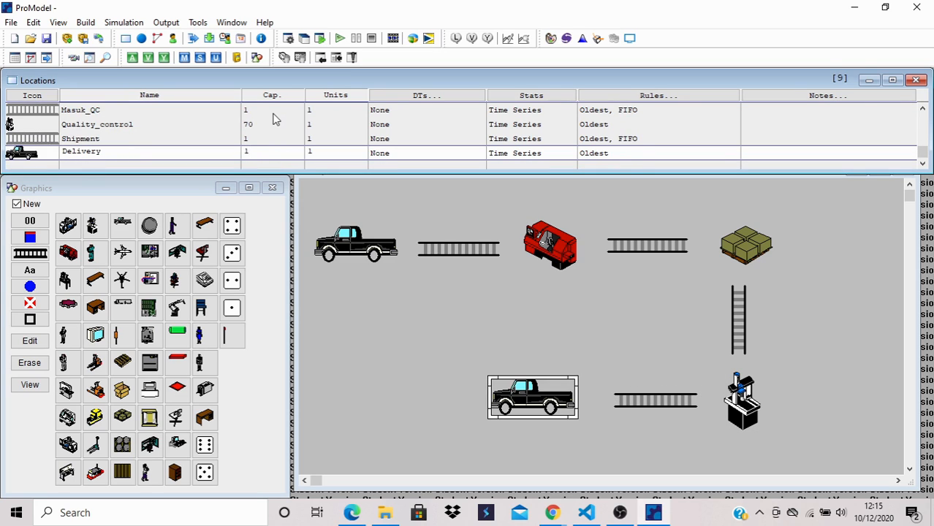
{"action": "key", "text": "BackSpace"}
{"action": "type", "text": "75"}
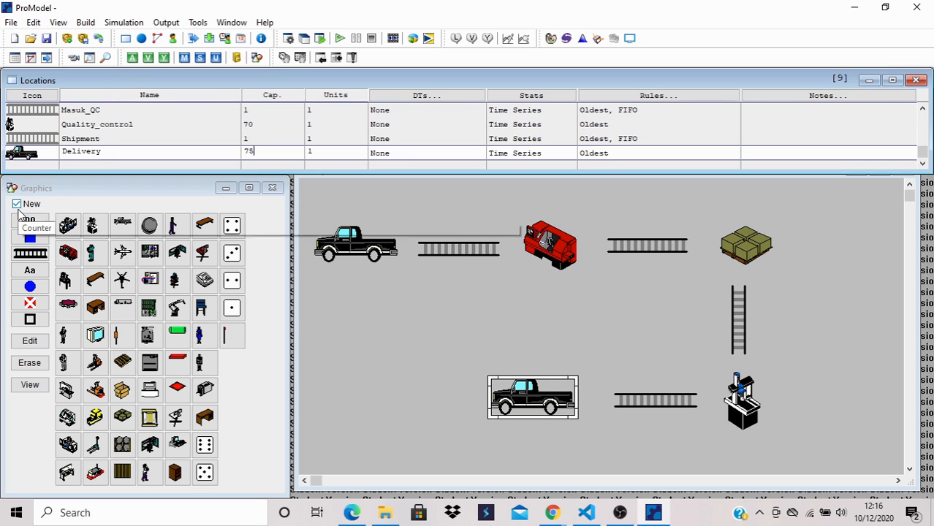
- Turn off New and add a pallet jack graphic to the Raw_material location, just behind the truck
{"action": "left_click", "coordinate": [17, 205]}
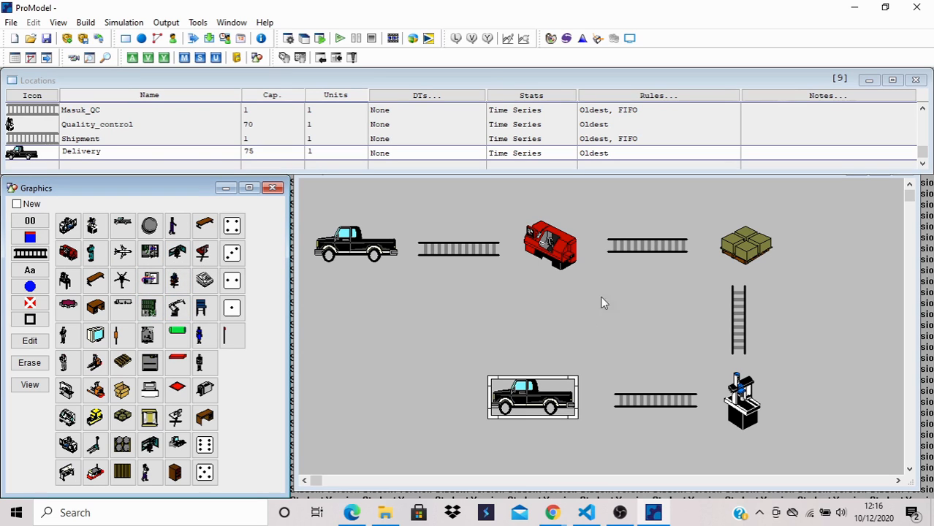
{"action": "left_click", "coordinate": [358, 250]}
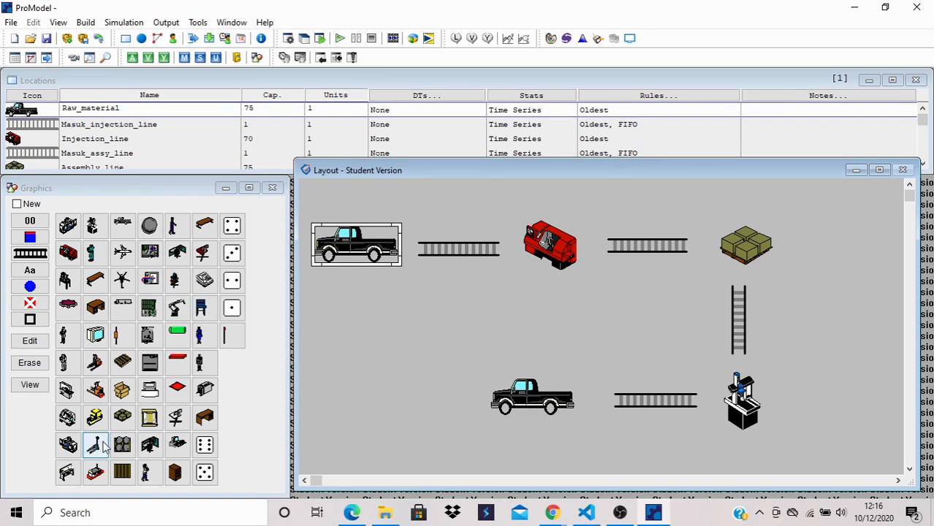
{"action": "left_click", "coordinate": [101, 445]}
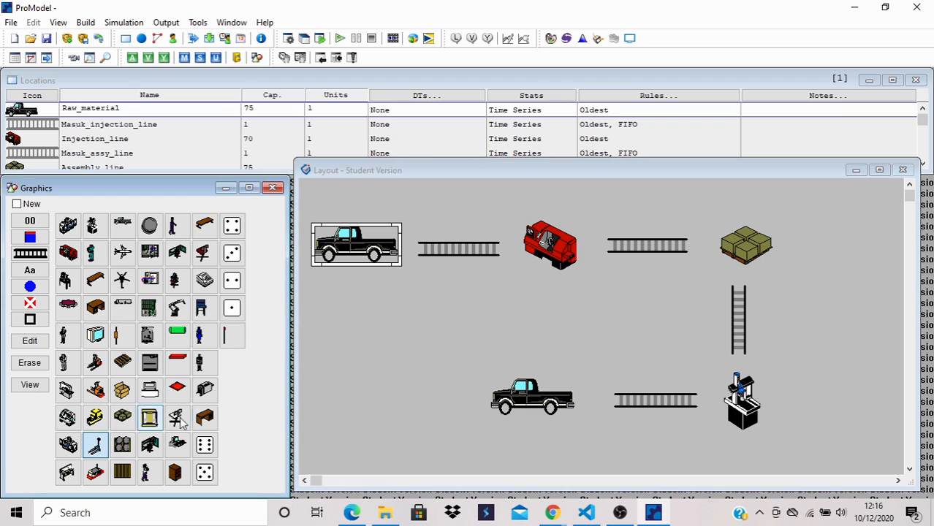
{"action": "left_click", "coordinate": [402, 231]}
{"action": "left_click_drag", "start_coordinate": [402, 231], "coordinate": [407, 234]}
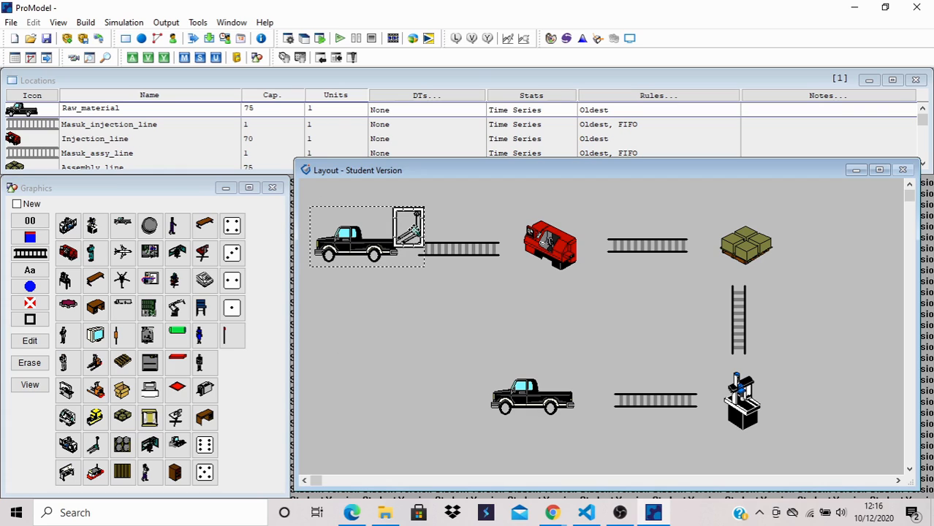
- Add the teal-clothed worker graphic to the Injection_line location, just right of the lathe
{"action": "left_click", "coordinate": [542, 241]}
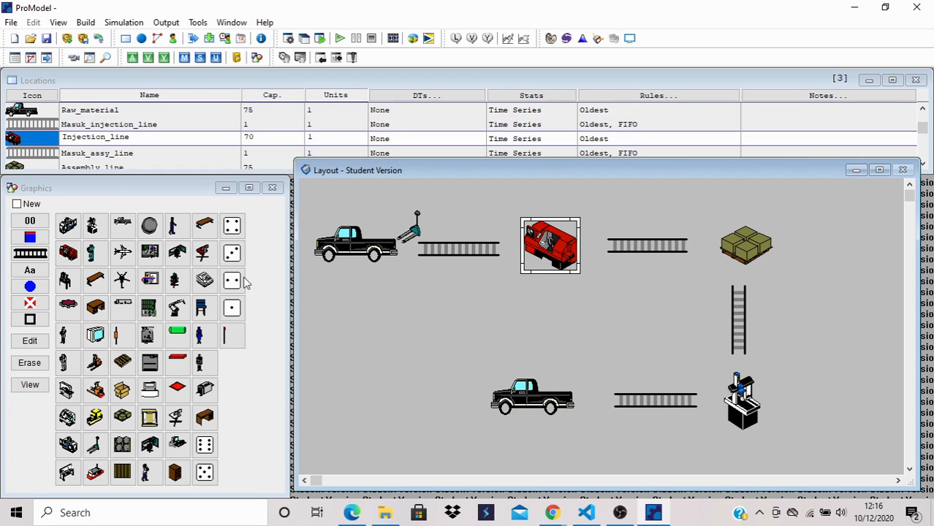
{"action": "left_click", "coordinate": [92, 253]}
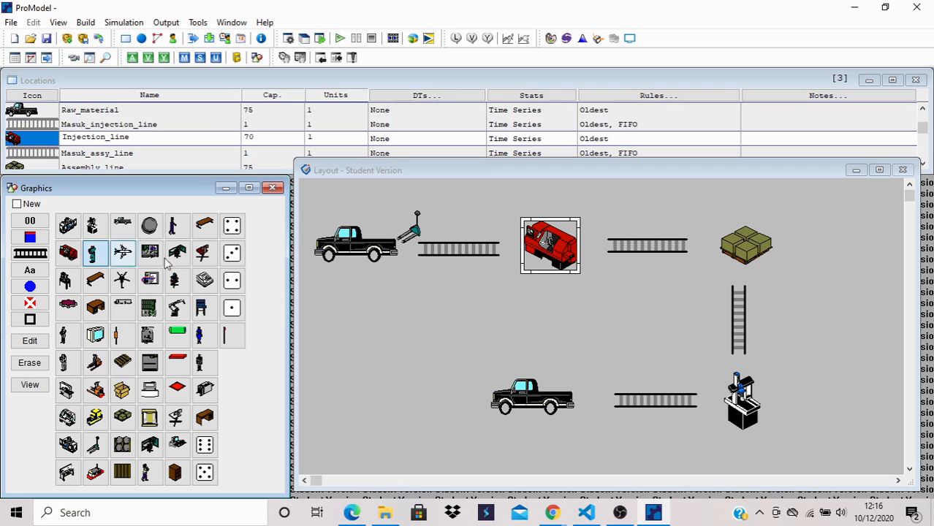
{"action": "left_click", "coordinate": [569, 232]}
{"action": "left_click_drag", "start_coordinate": [570, 230], "coordinate": [589, 228]}
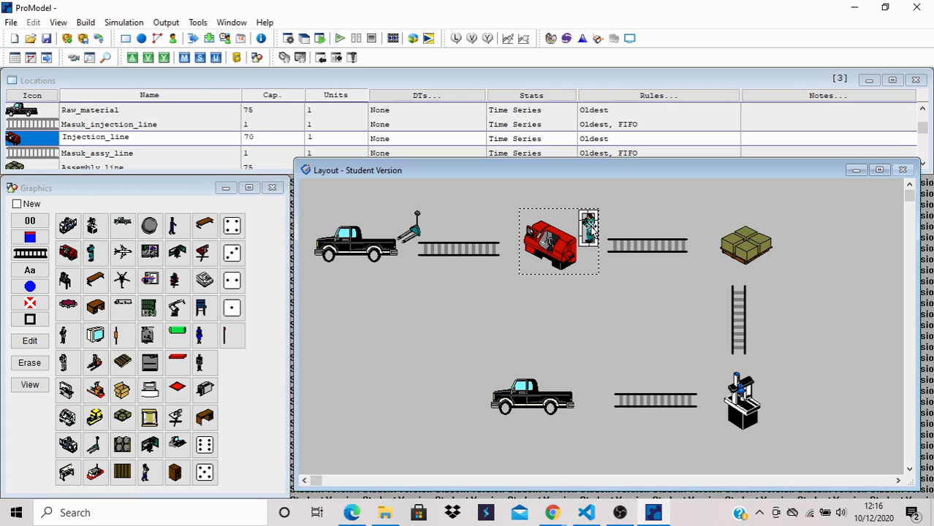
- Add the white-shirted worker graphic to the Assembly_line location, just right of the box pallet
{"action": "left_click", "coordinate": [747, 241]}
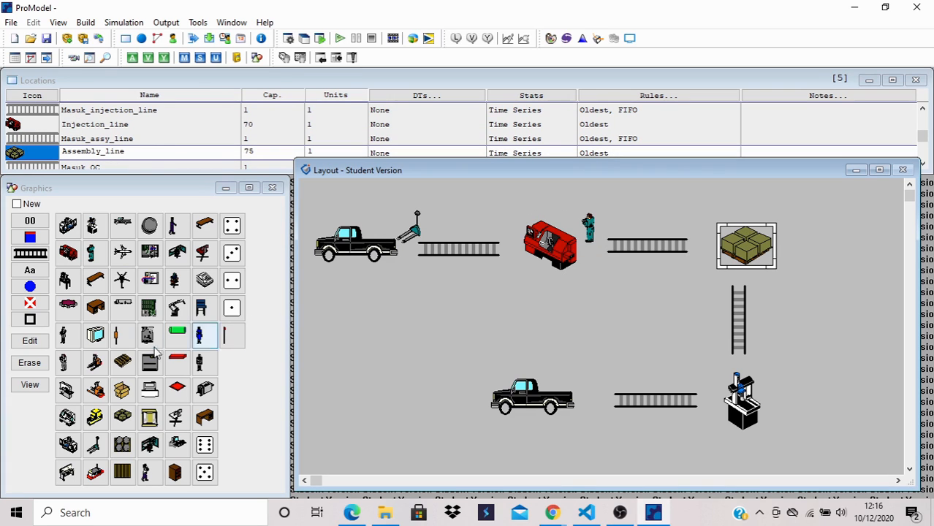
{"action": "left_click", "coordinate": [67, 363]}
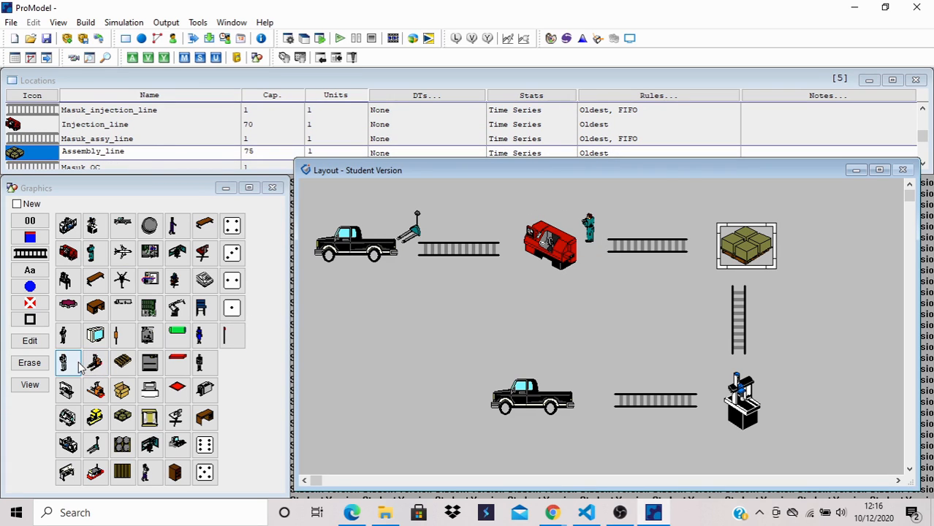
{"action": "left_click", "coordinate": [771, 263]}
{"action": "left_click_drag", "start_coordinate": [769, 257], "coordinate": [781, 234]}
- Add the white-shirted worker graphic to the Quality_control location, just right of the CMM
{"action": "left_click", "coordinate": [742, 401]}
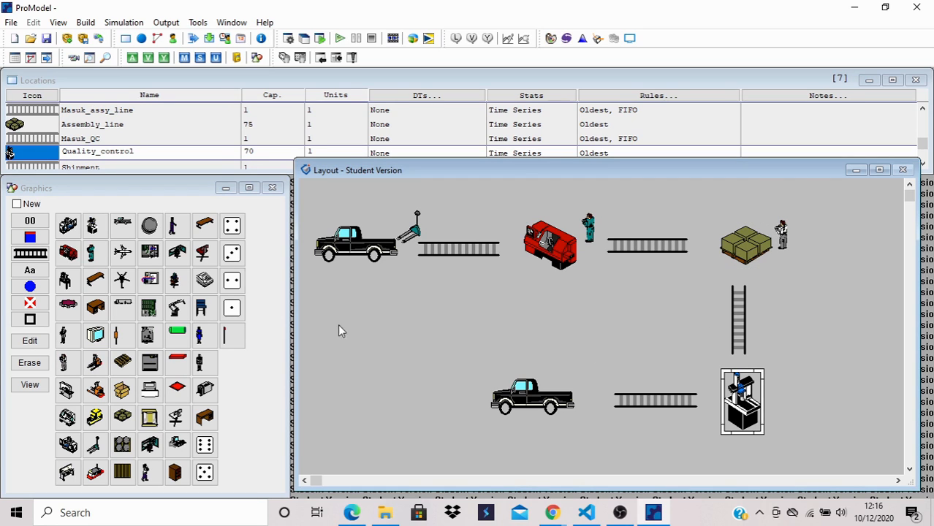
{"action": "left_click", "coordinate": [68, 363]}
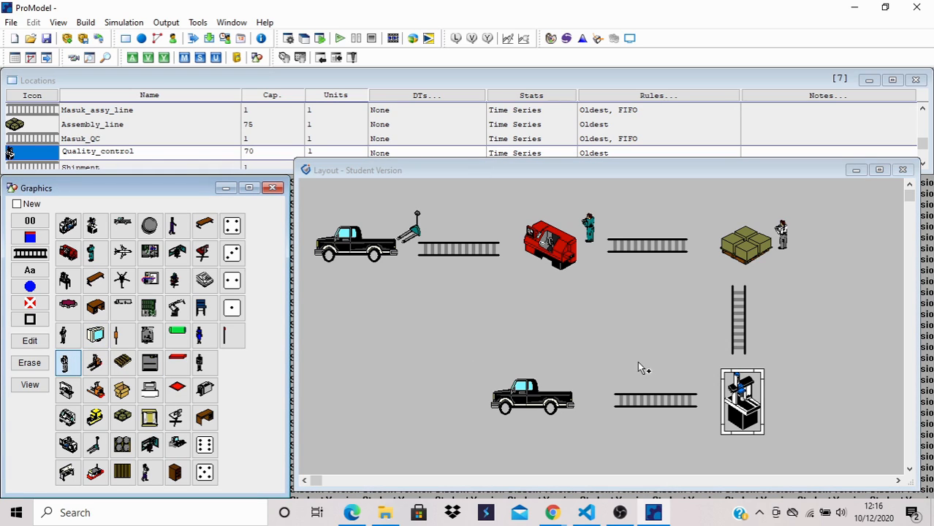
{"action": "left_click", "coordinate": [760, 391]}
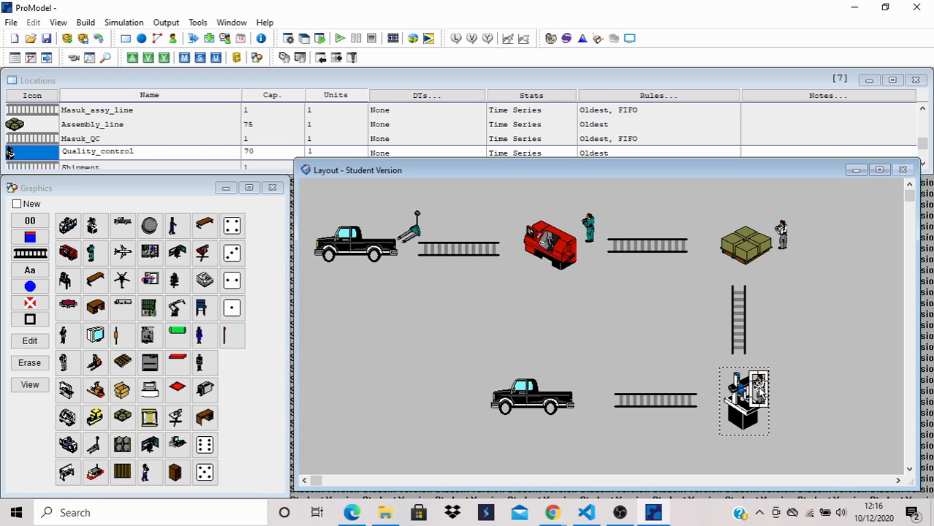
{"action": "left_click_drag", "start_coordinate": [760, 391], "coordinate": [776, 393]}
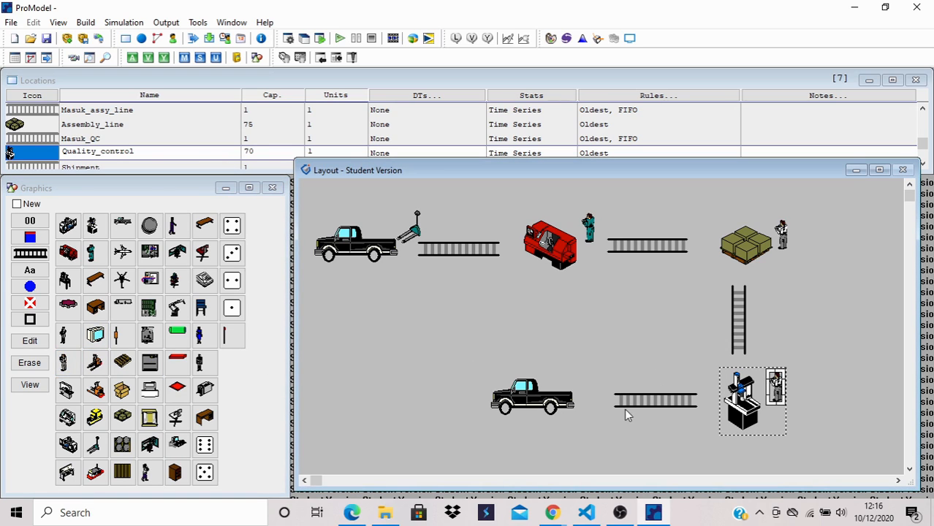
- Add the orange forklift graphic to the Delivery location, just behind the truck
{"action": "left_click", "coordinate": [523, 394]}
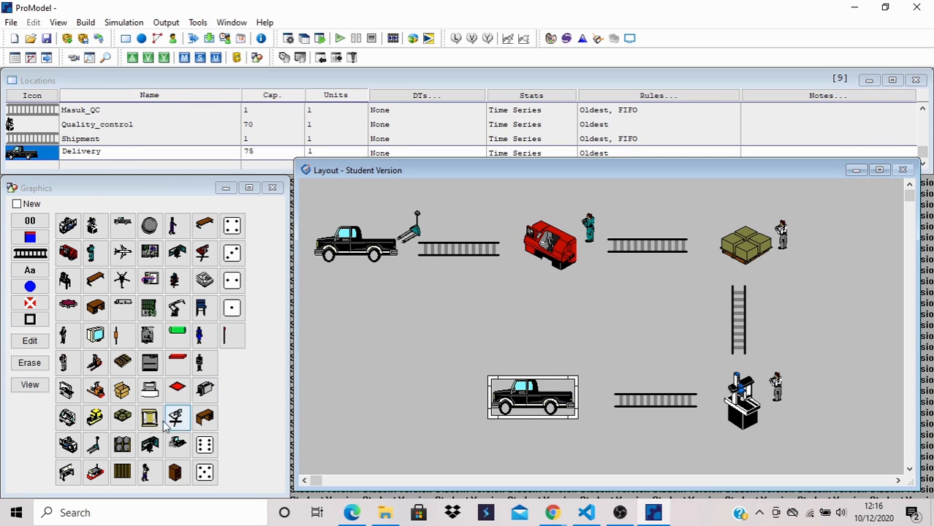
{"action": "left_click", "coordinate": [95, 389]}
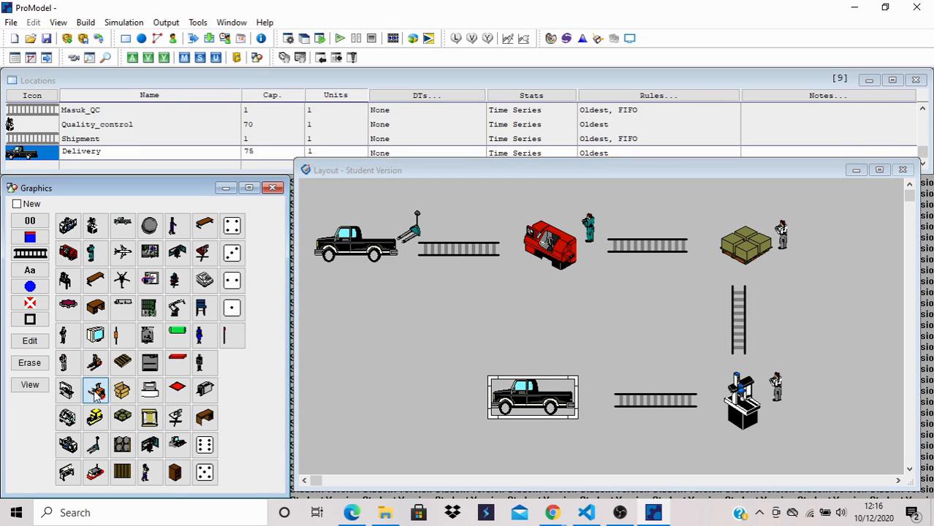
{"action": "left_click", "coordinate": [590, 421]}
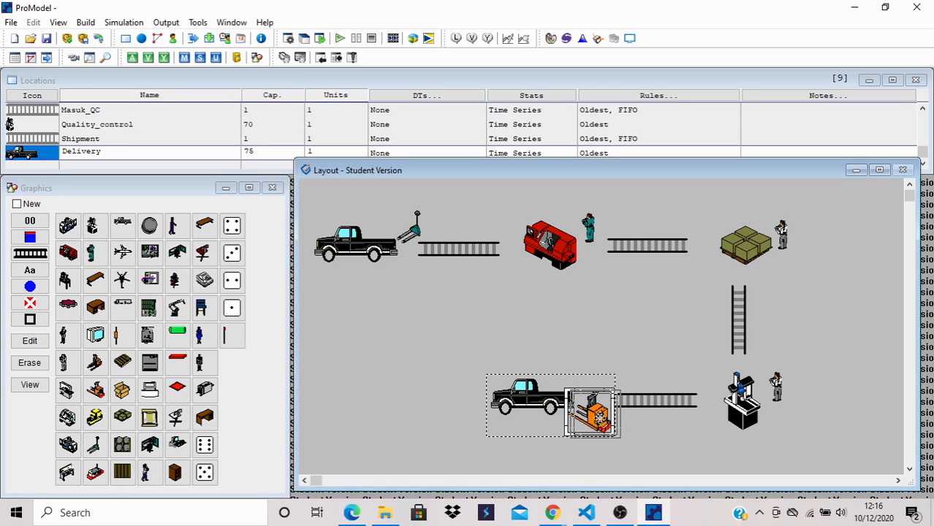
{"action": "left_click_drag", "start_coordinate": [592, 421], "coordinate": [603, 423]}
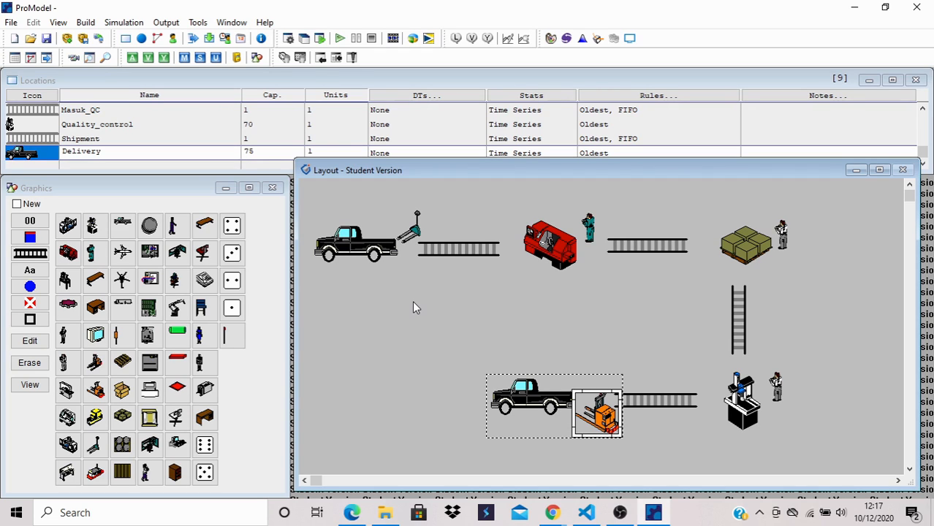
- Add a counter to the Raw_material location, shrink it to five digits and place it just below the truck
{"action": "left_click", "coordinate": [336, 249]}
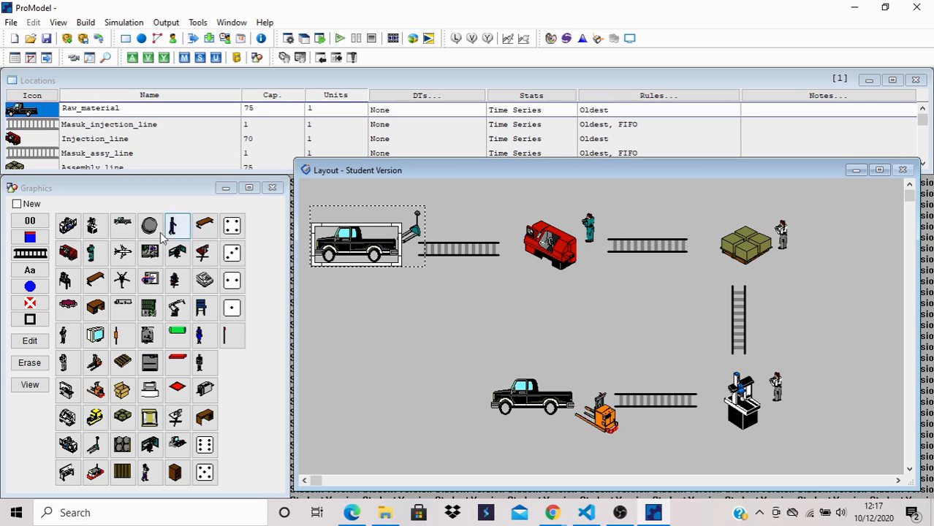
{"action": "left_click", "coordinate": [40, 224]}
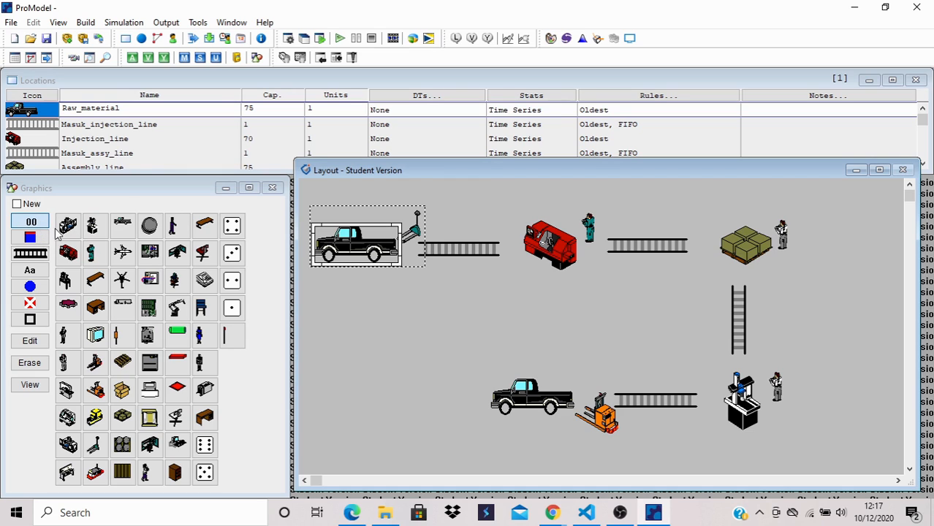
{"action": "left_click", "coordinate": [347, 258]}
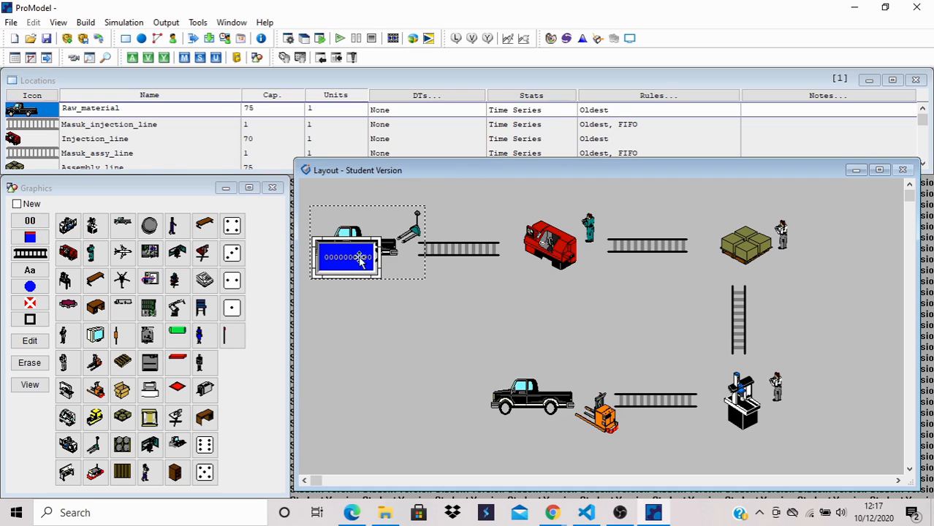
{"action": "left_click_drag", "start_coordinate": [377, 240], "coordinate": [359, 277]}
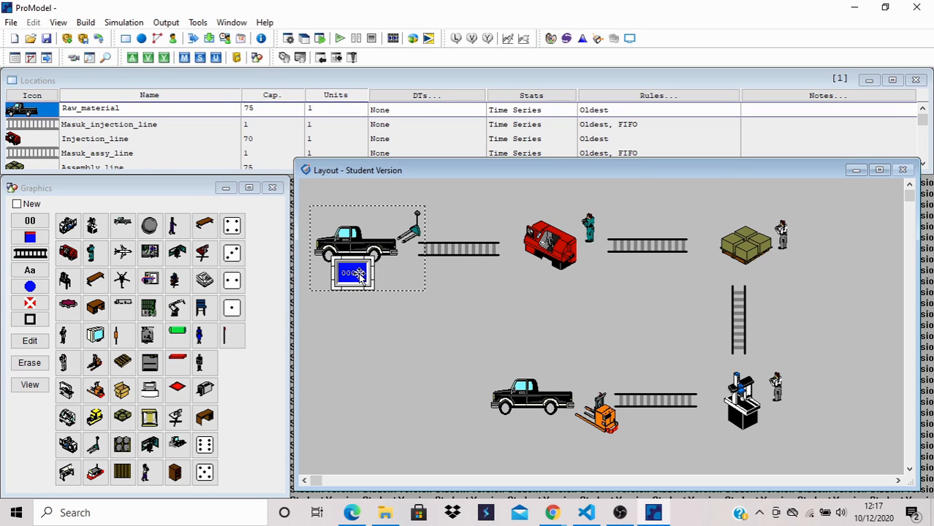
- Add a counter to the Injection_line location and place it just below the red lathe's left end
{"action": "left_click", "coordinate": [538, 248]}
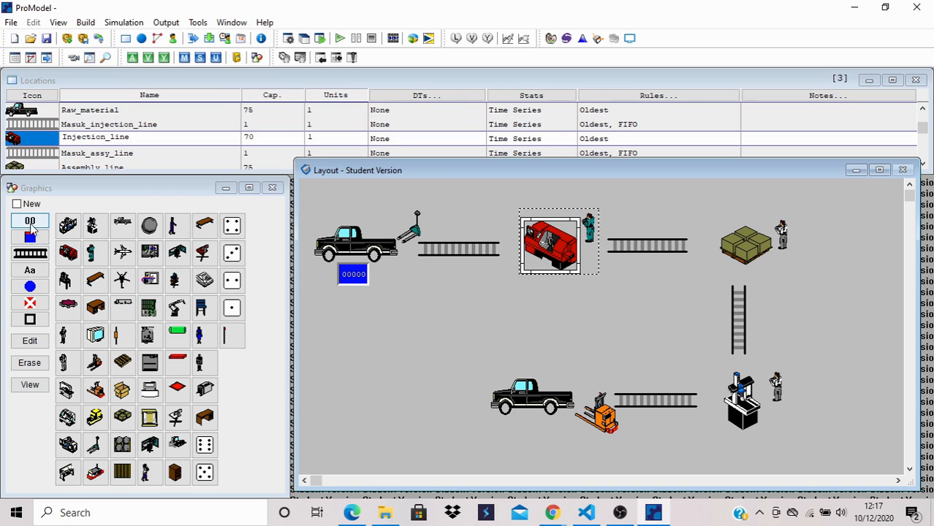
{"action": "left_click", "coordinate": [31, 221]}
{"action": "left_click", "coordinate": [531, 263]}
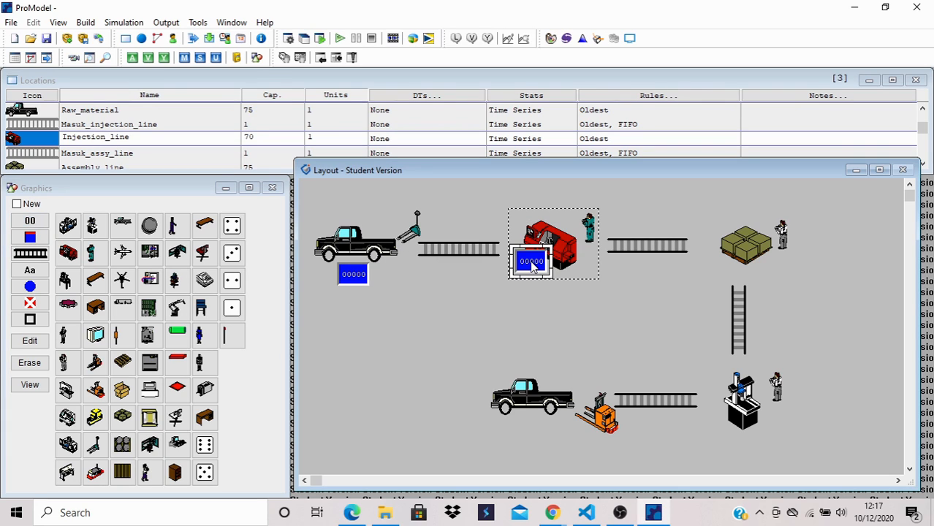
{"action": "left_click_drag", "start_coordinate": [532, 262], "coordinate": [529, 276]}
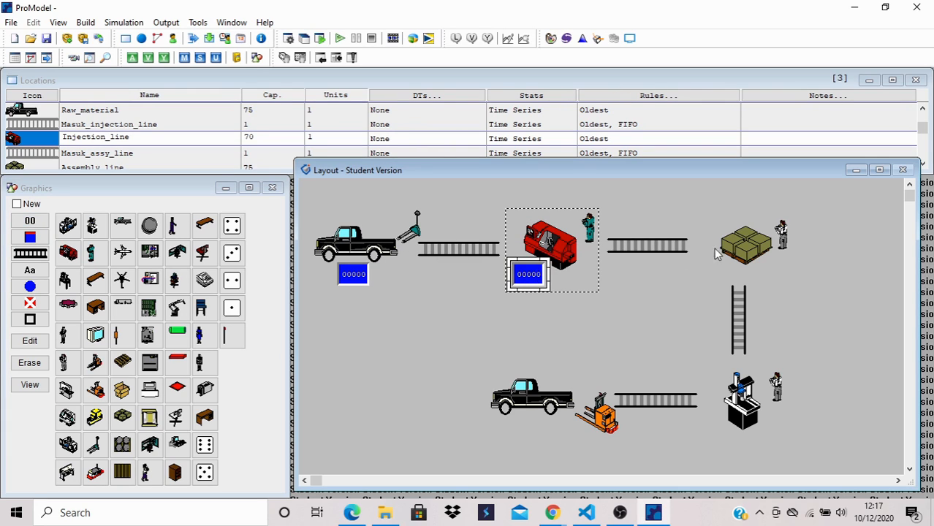
- Add a counter to the Assembly_line location and place it just below the worker beside the box pallet
{"action": "left_click", "coordinate": [747, 245]}
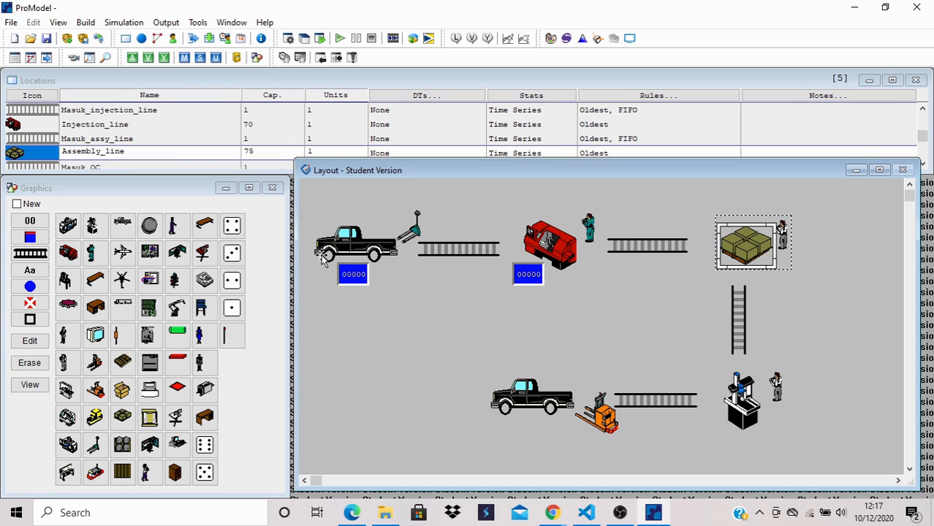
{"action": "left_click", "coordinate": [38, 223]}
{"action": "left_click", "coordinate": [767, 256]}
{"action": "left_click_drag", "start_coordinate": [771, 261], "coordinate": [795, 269]}
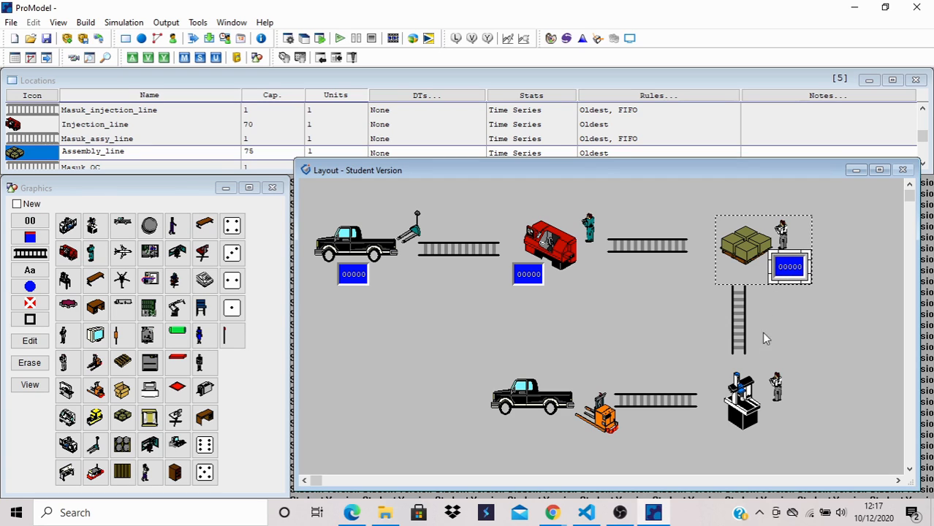
- Add a counter to the Quality_control location and place it just below the worker beside the CMM
{"action": "left_click", "coordinate": [739, 395]}
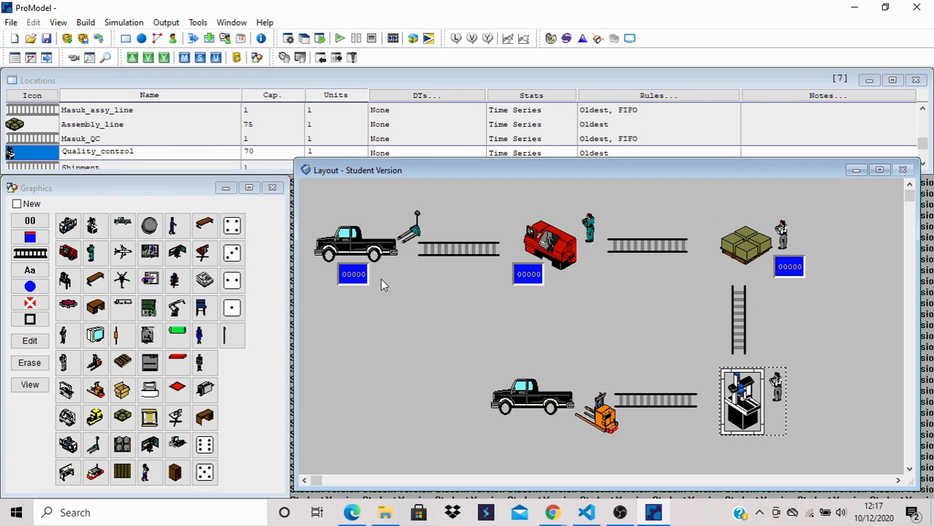
{"action": "left_click", "coordinate": [31, 222]}
{"action": "left_click", "coordinate": [761, 421]}
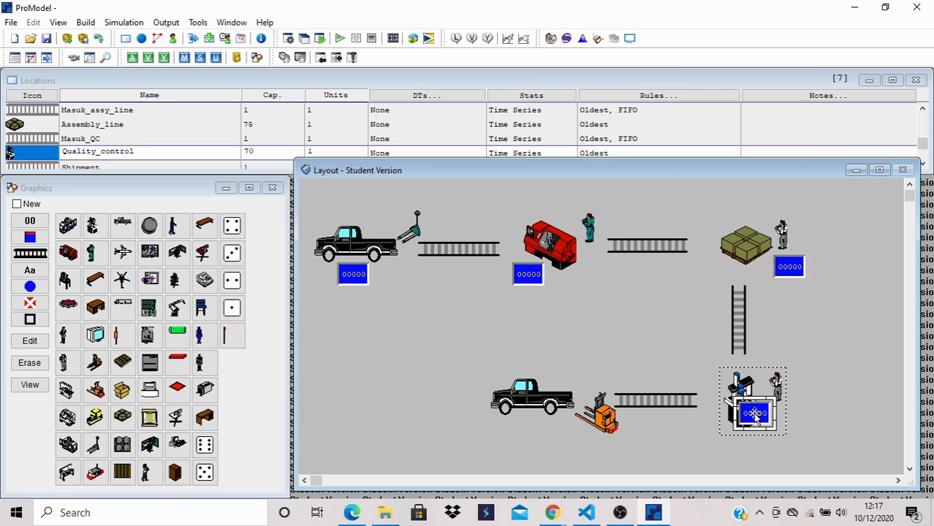
{"action": "left_click_drag", "start_coordinate": [761, 420], "coordinate": [787, 420]}
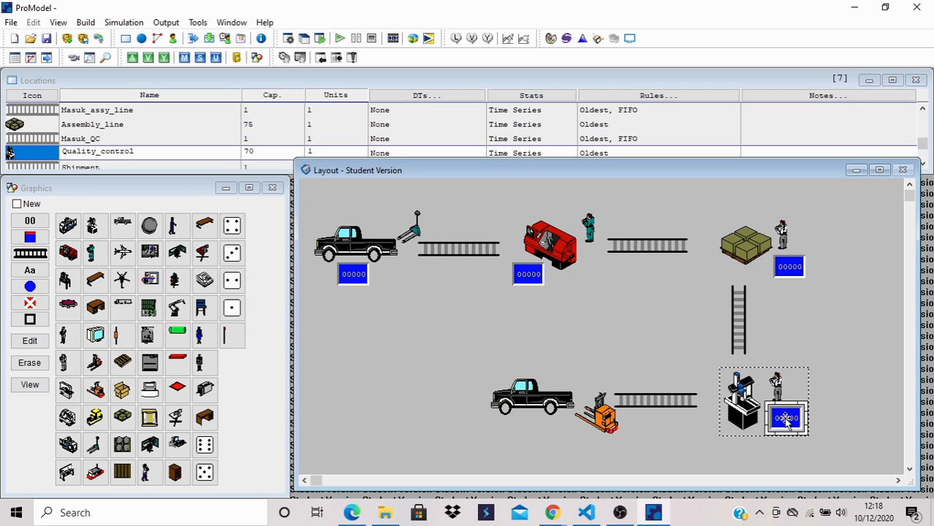
- Add a counter to the Delivery location and place it above the rear of the truck and the forklift
{"action": "left_click", "coordinate": [544, 398]}
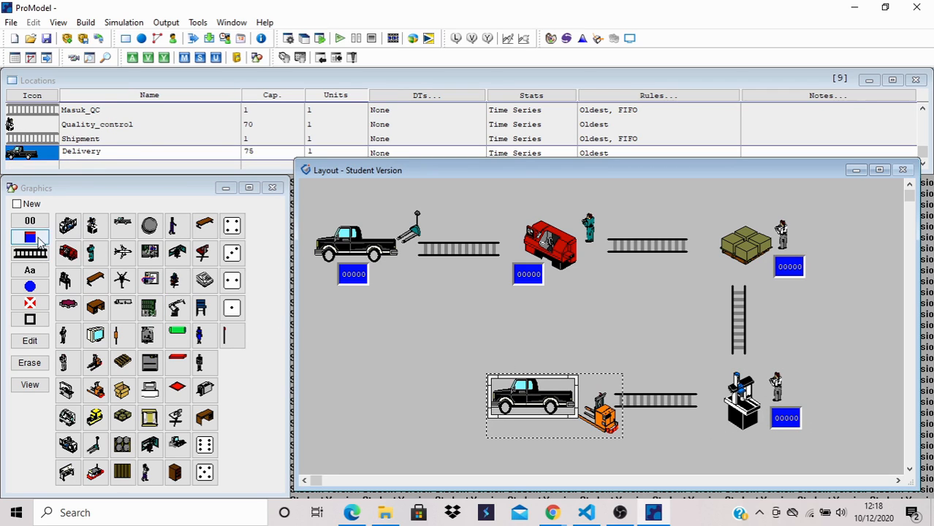
{"action": "left_click", "coordinate": [34, 222]}
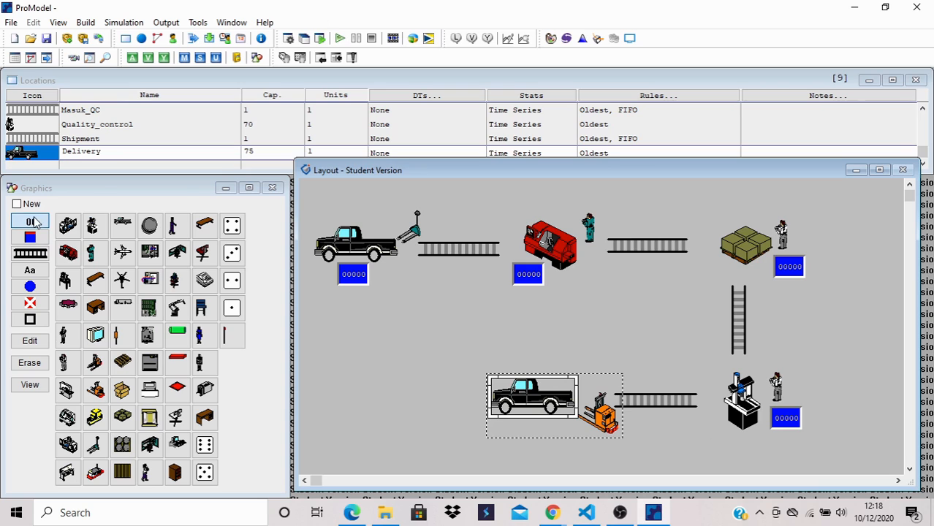
{"action": "left_click", "coordinate": [570, 380]}
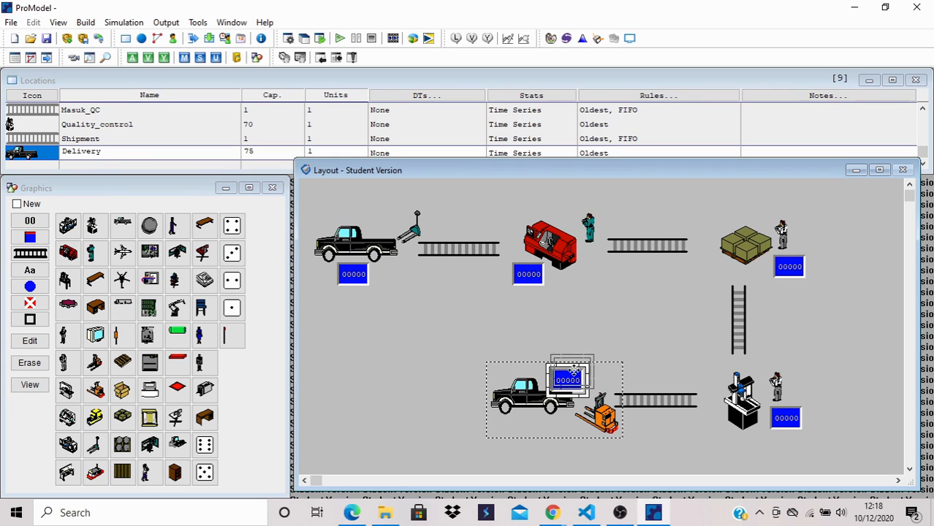
{"action": "left_click_drag", "start_coordinate": [574, 372], "coordinate": [585, 367]}
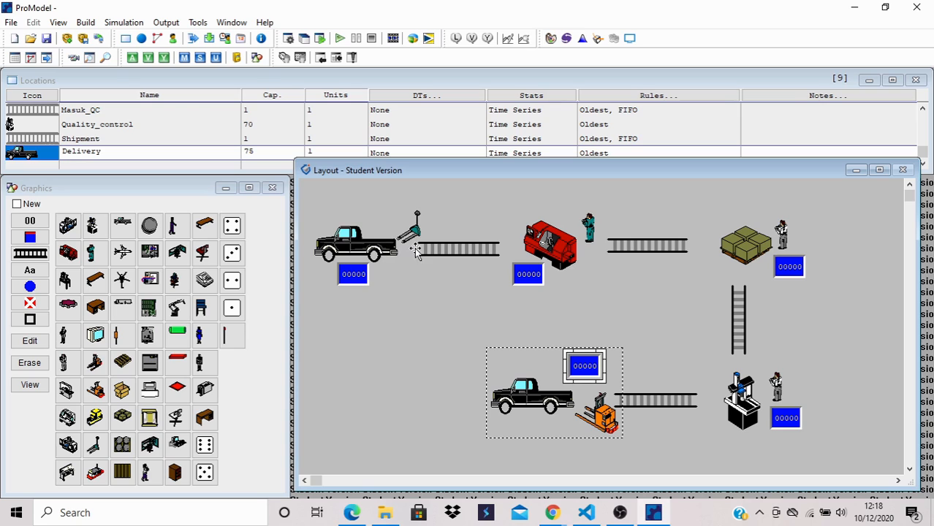
- Add a name label to the Raw_material location and place it just below its counter
{"action": "left_click", "coordinate": [357, 249]}
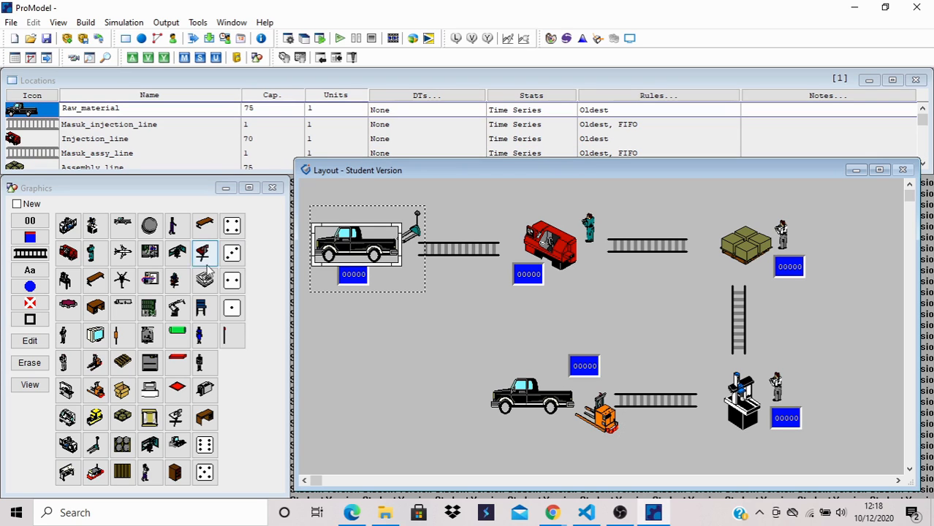
{"action": "left_click", "coordinate": [44, 272]}
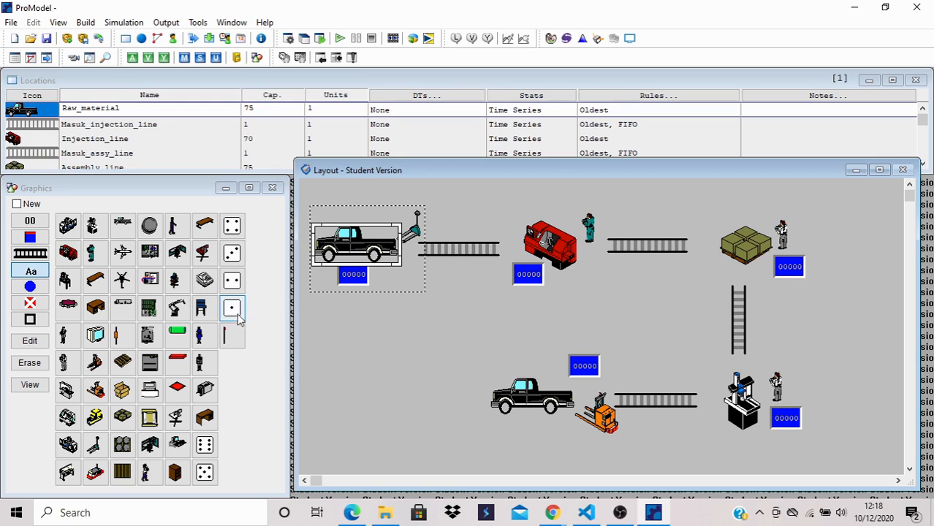
{"action": "left_click", "coordinate": [383, 290]}
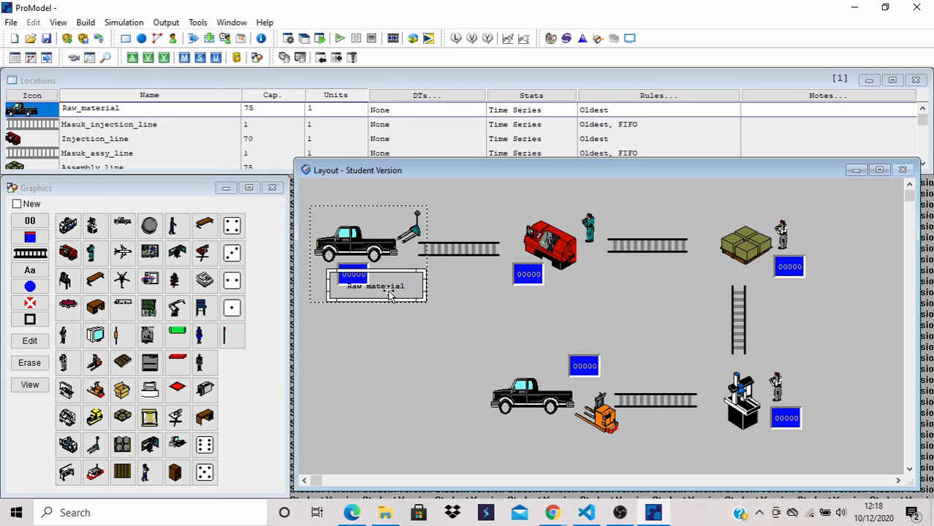
{"action": "left_click_drag", "start_coordinate": [391, 292], "coordinate": [396, 302]}
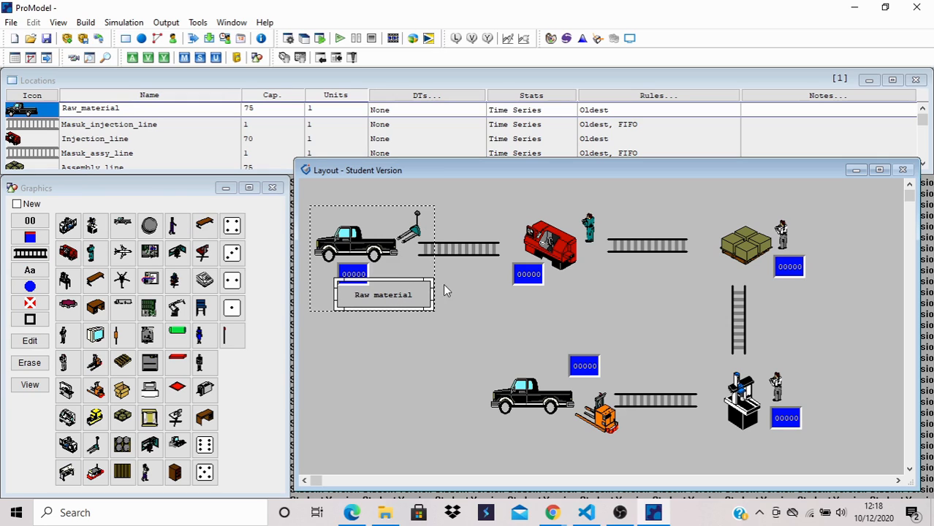
- Add a name label to the Injection_line location and place it below the lathe and its counter
{"action": "left_click", "coordinate": [558, 265]}
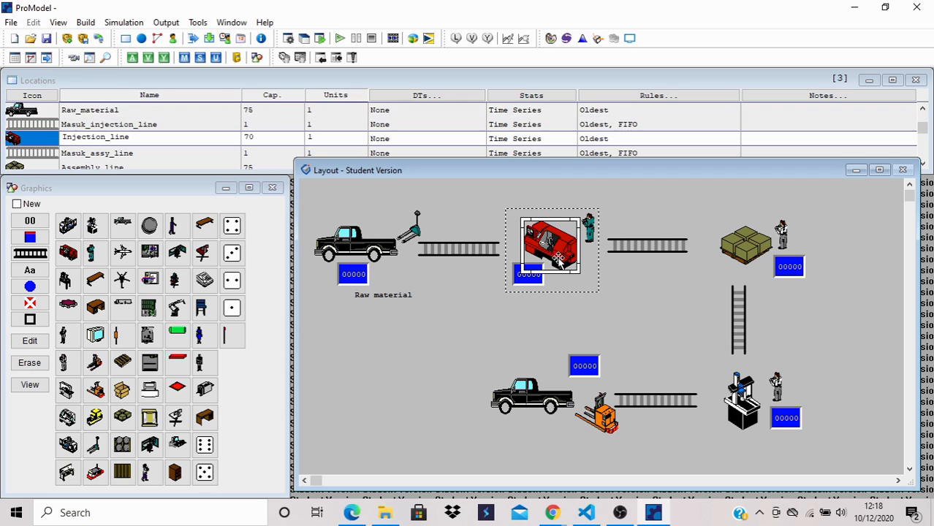
{"action": "left_click", "coordinate": [32, 271]}
{"action": "left_click", "coordinate": [557, 283]}
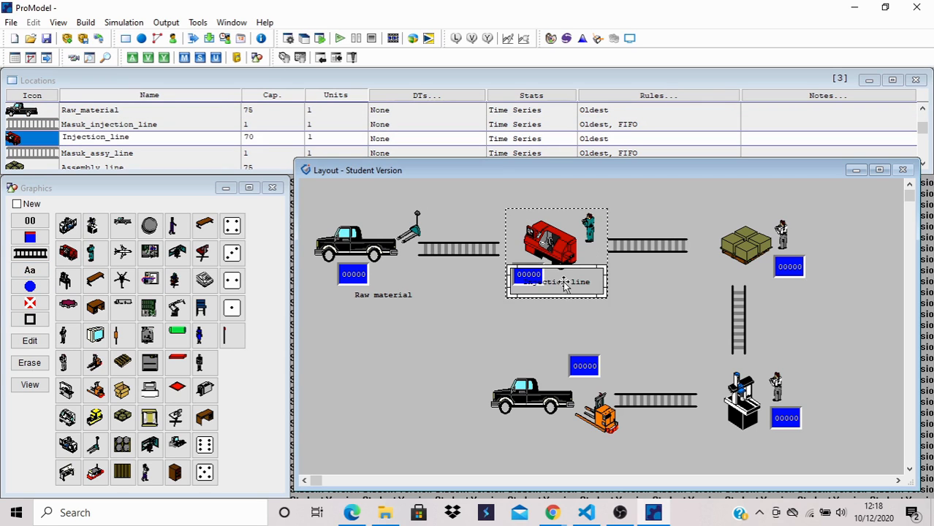
{"action": "left_click_drag", "start_coordinate": [563, 284], "coordinate": [569, 293]}
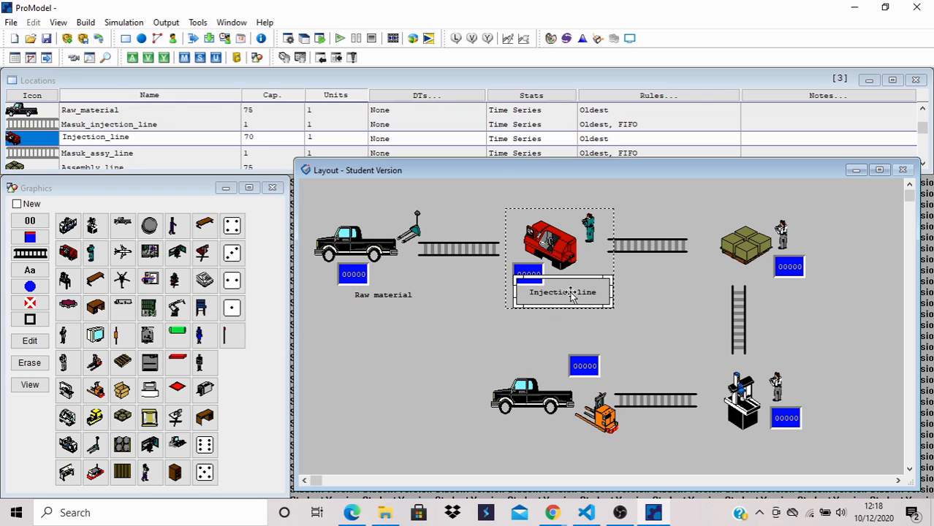
- Add a name label to the Assembly_line location and place it below the box pallet, left of its counter
{"action": "left_click", "coordinate": [729, 250]}
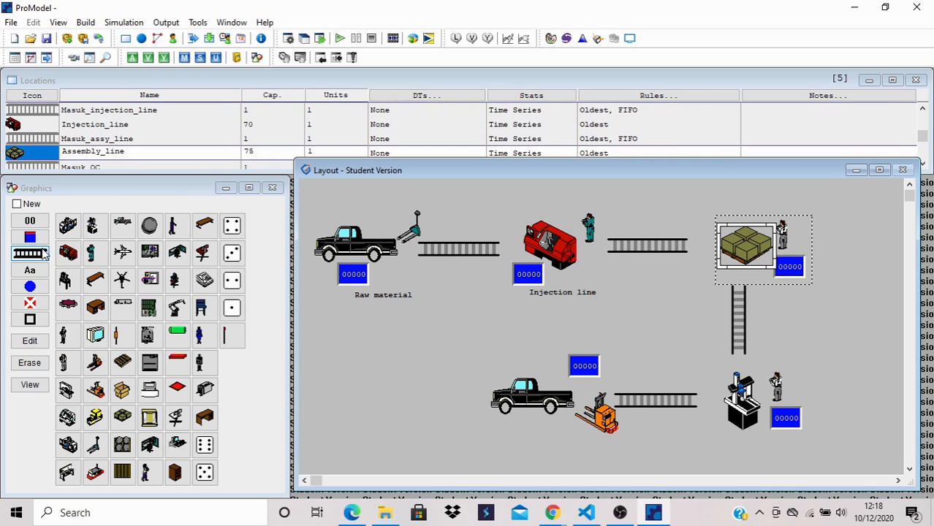
{"action": "left_click", "coordinate": [30, 271]}
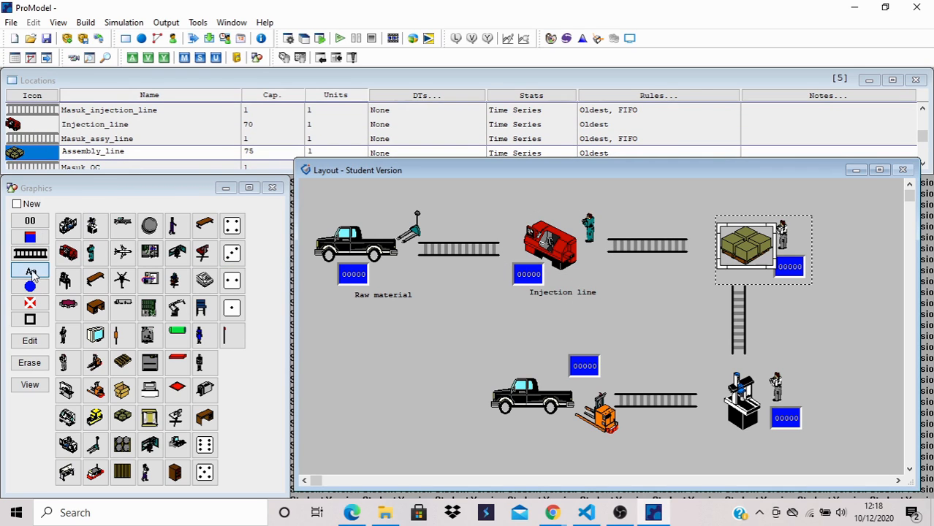
{"action": "left_click", "coordinate": [728, 270]}
{"action": "left_click_drag", "start_coordinate": [716, 276], "coordinate": [706, 278]}
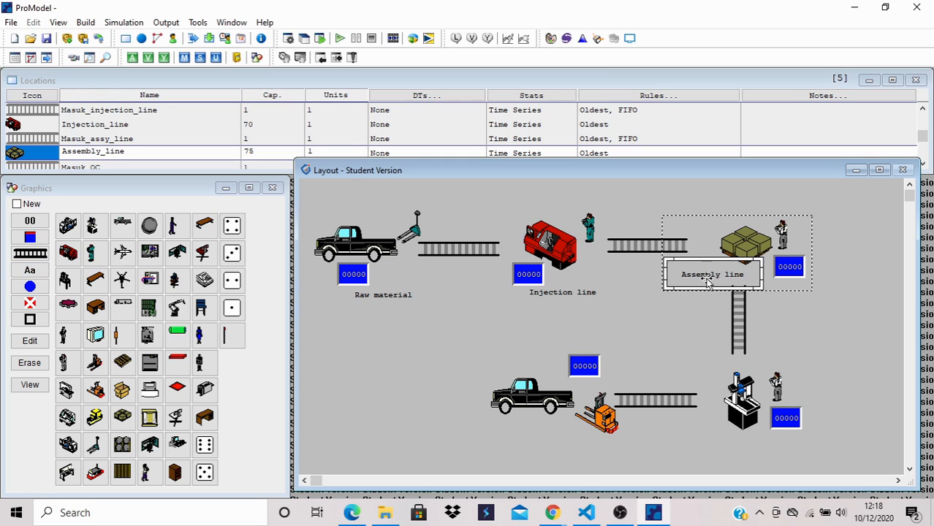
- Add a name label to the Quality_control location and place it just below the CMM
{"action": "left_click", "coordinate": [742, 402]}
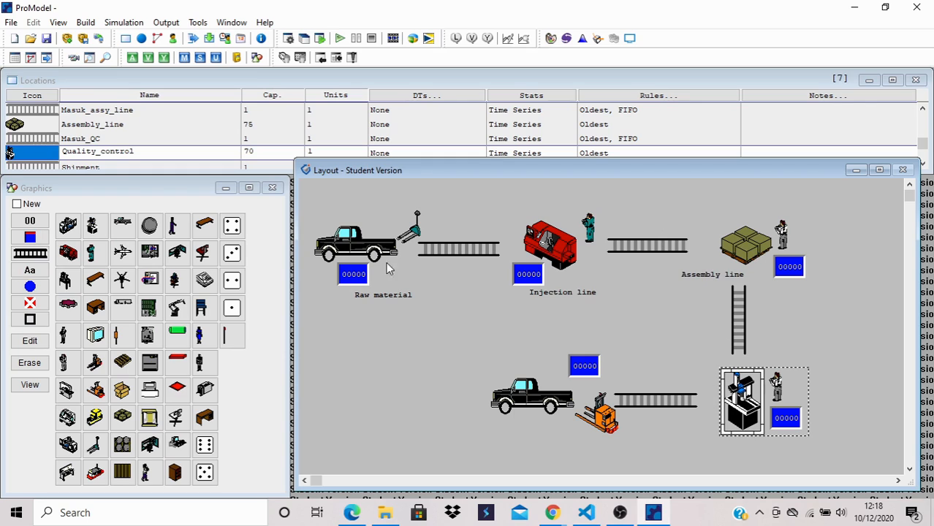
{"action": "left_click", "coordinate": [34, 272]}
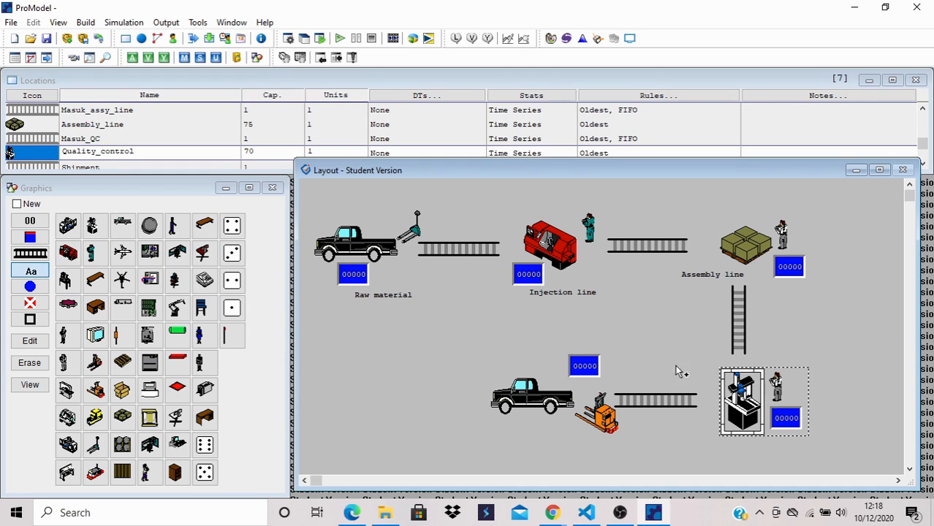
{"action": "left_click", "coordinate": [727, 427]}
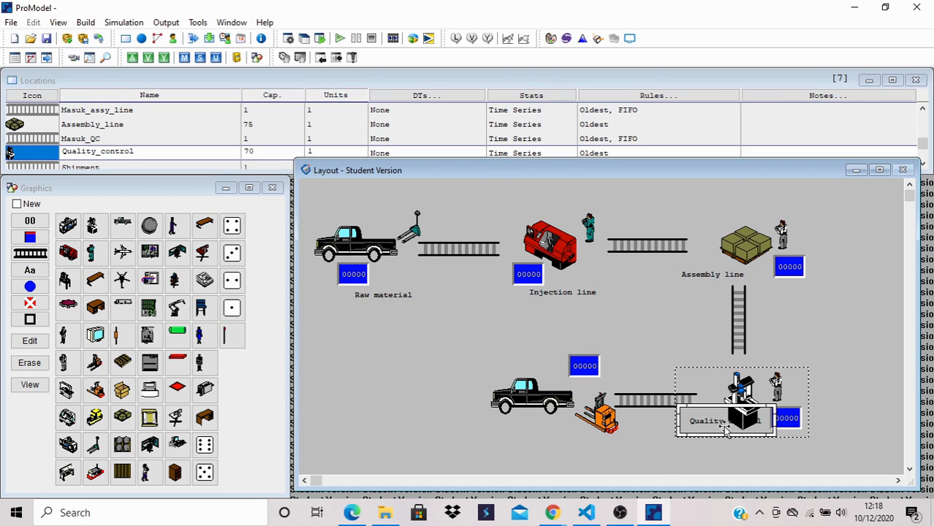
{"action": "left_click_drag", "start_coordinate": [726, 431], "coordinate": [735, 447]}
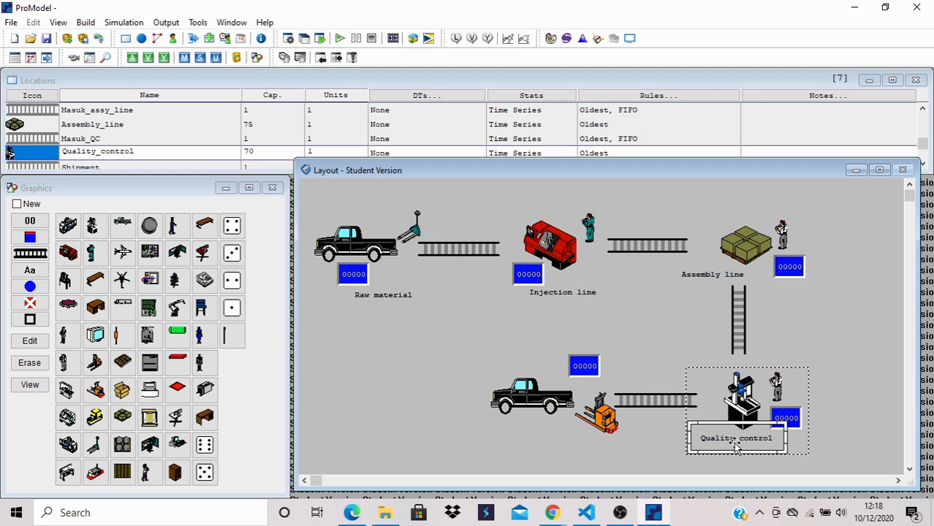
- Add a name label to the Delivery location and place it just below the truck
{"action": "left_click", "coordinate": [530, 400]}
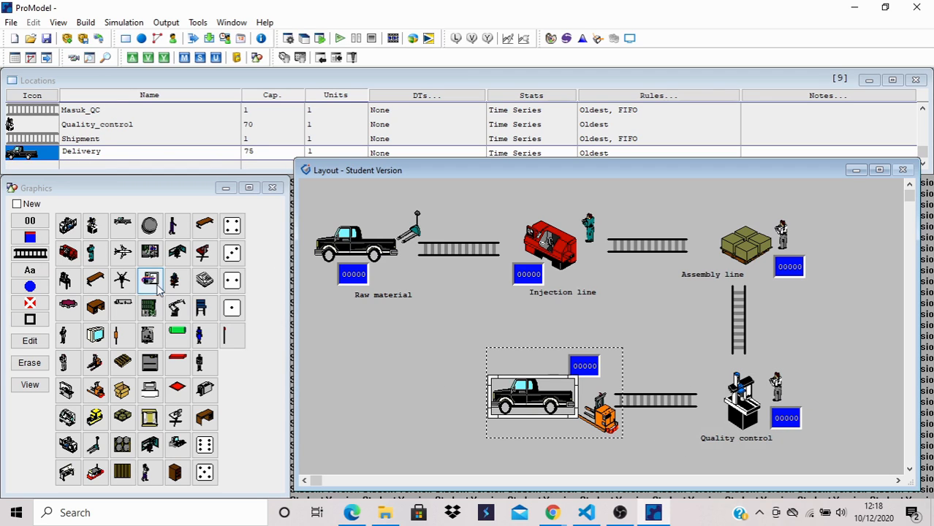
{"action": "left_click", "coordinate": [39, 271]}
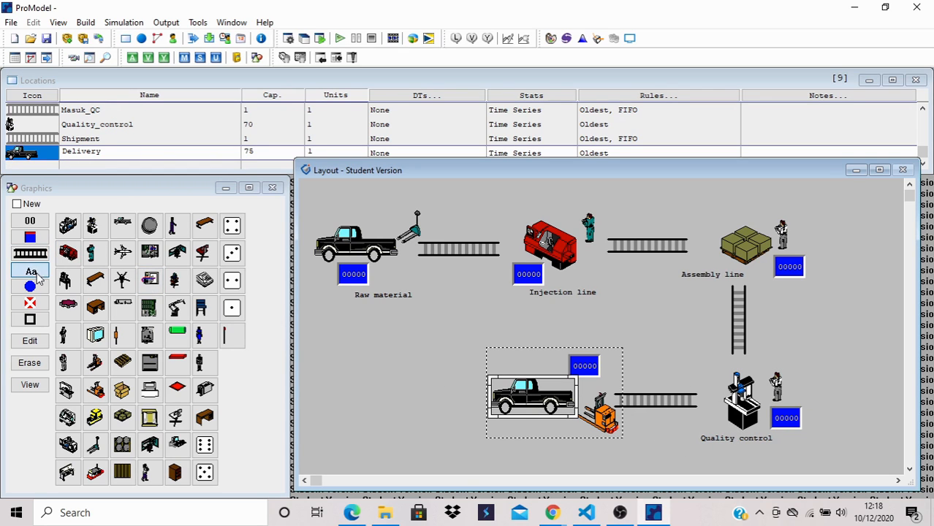
{"action": "left_click", "coordinate": [514, 413]}
{"action": "left_click_drag", "start_coordinate": [520, 414], "coordinate": [528, 429]}
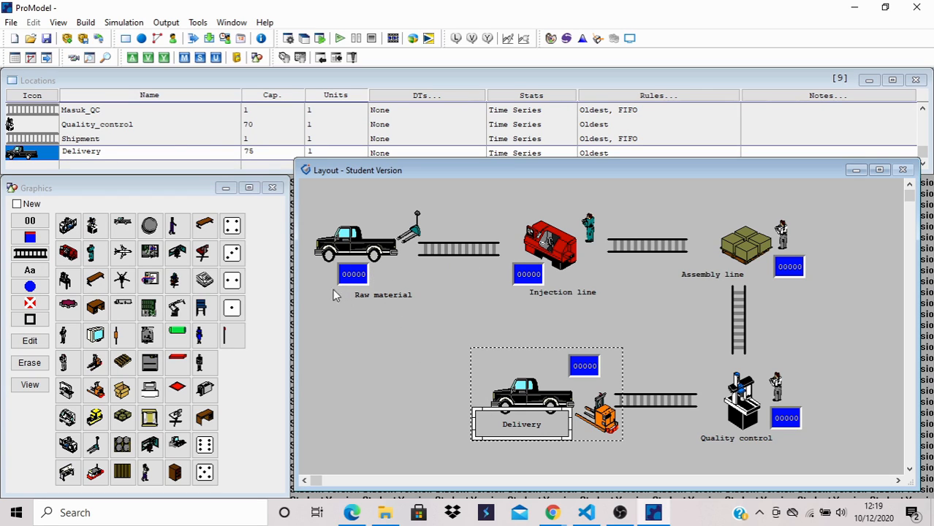
- Define two entities for the model using the Gear and Box graphics
{"action": "left_click", "coordinate": [85, 23]}
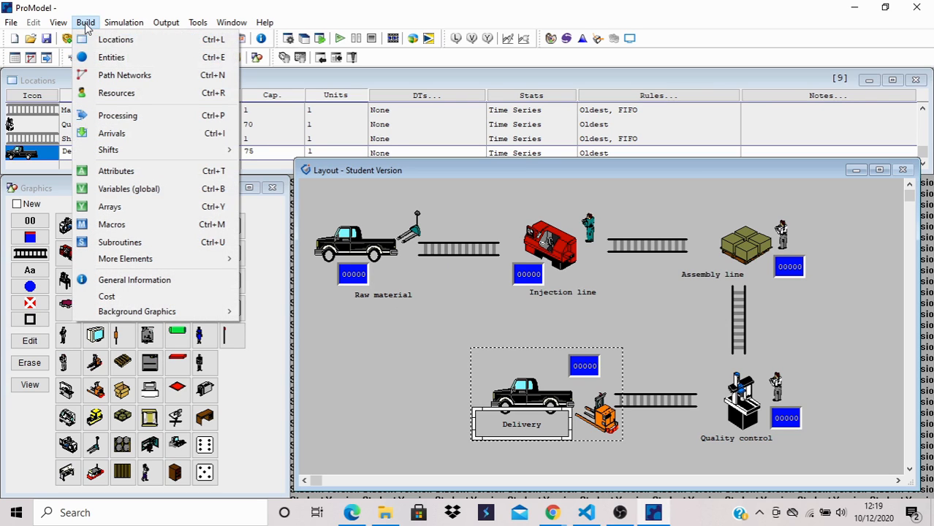
{"action": "left_click", "coordinate": [111, 59]}
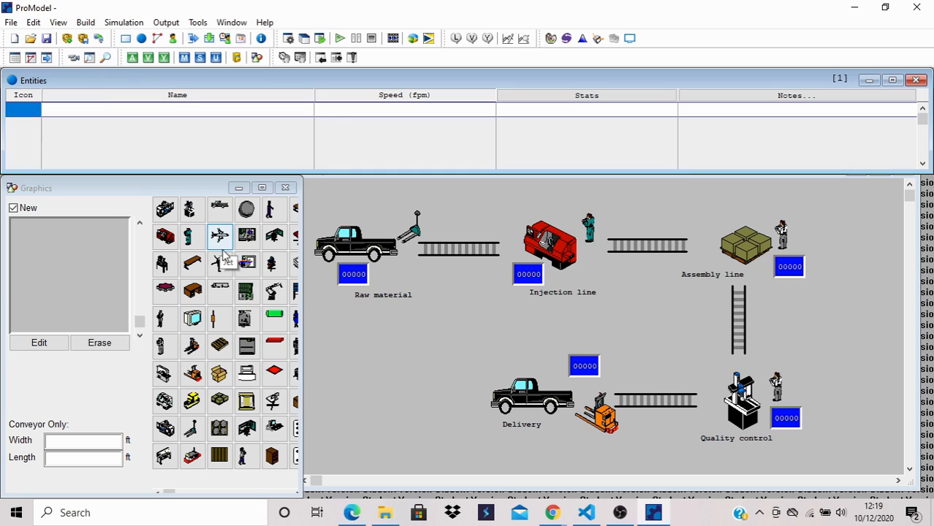
{"action": "left_click", "coordinate": [168, 290]}
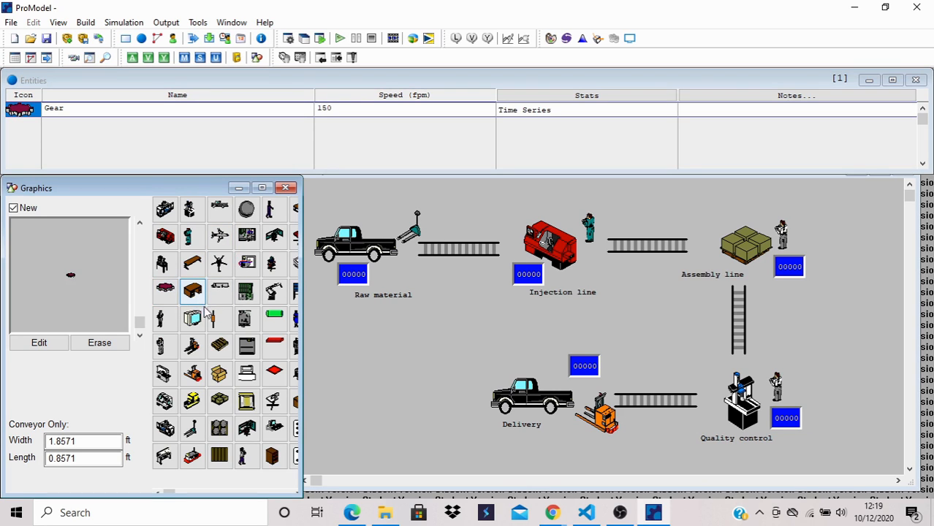
{"action": "left_click", "coordinate": [220, 375]}
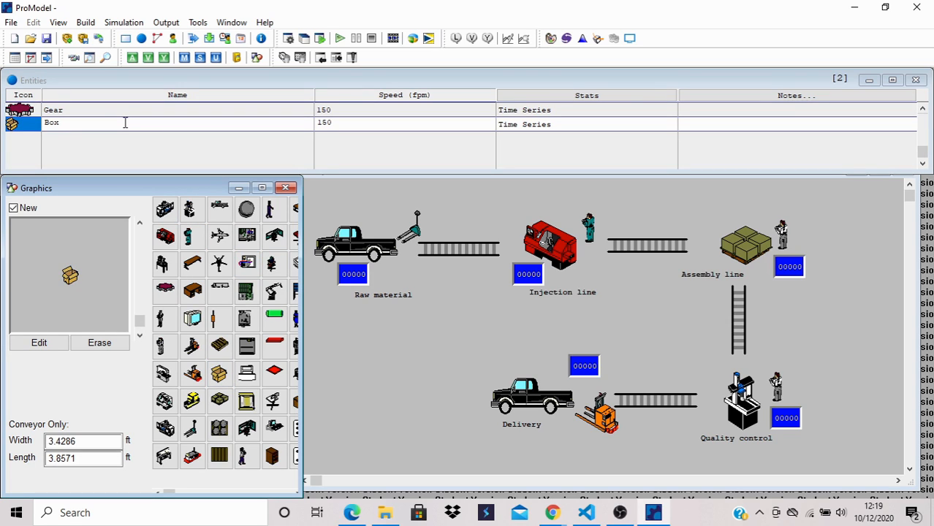
- Define an arrival of the Gear entity at the Raw_material location
{"action": "left_click", "coordinate": [86, 22]}
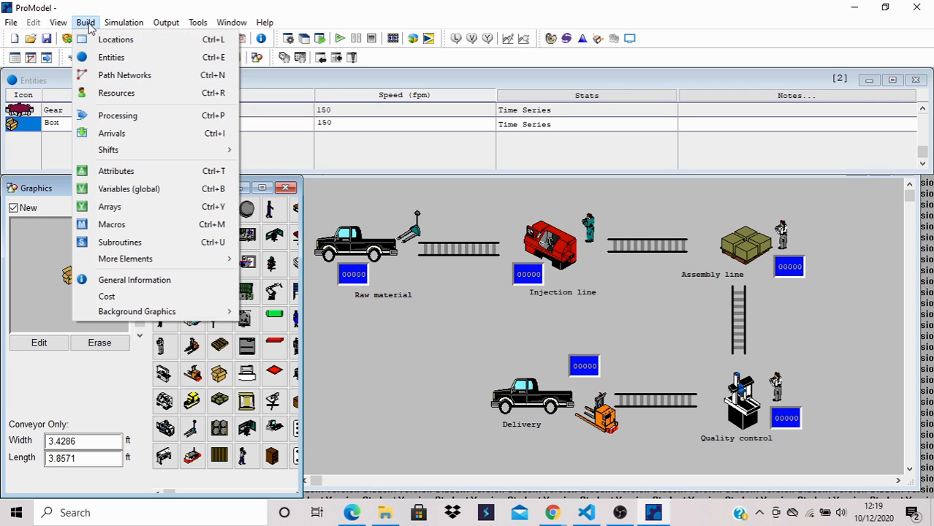
{"action": "left_click", "coordinate": [112, 134]}
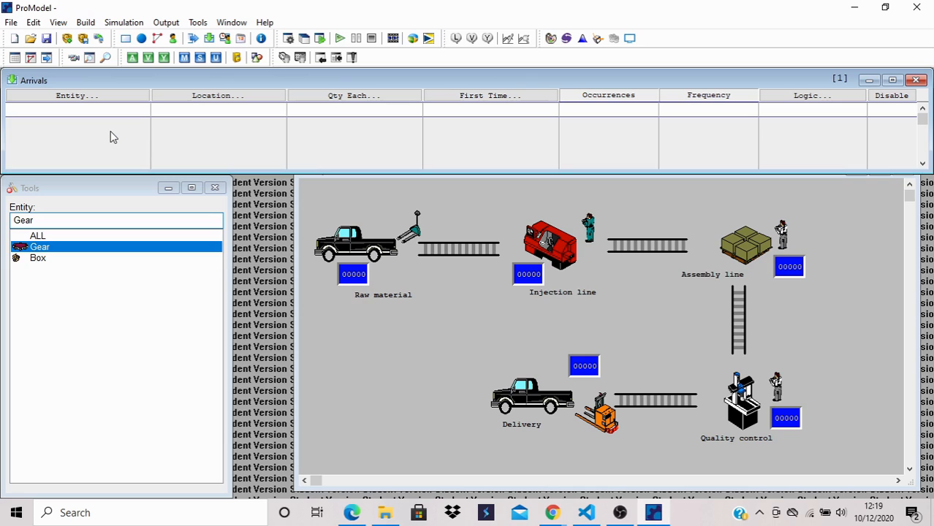
{"action": "left_click", "coordinate": [112, 249]}
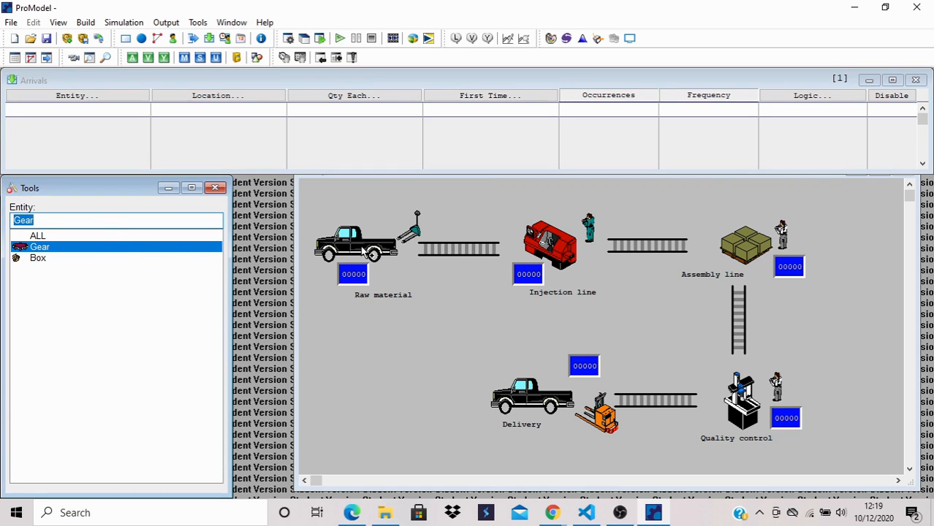
{"action": "left_click", "coordinate": [363, 249]}
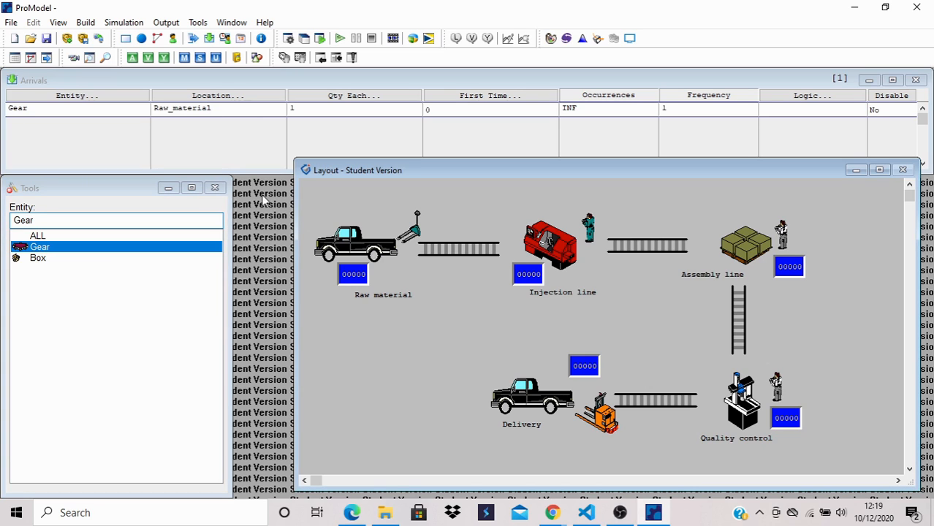
- Create the Gear processes routing from Raw_material to the Masuk_injection_line conveyor and from that conveyor to Injection_line
{"action": "left_click", "coordinate": [91, 24]}
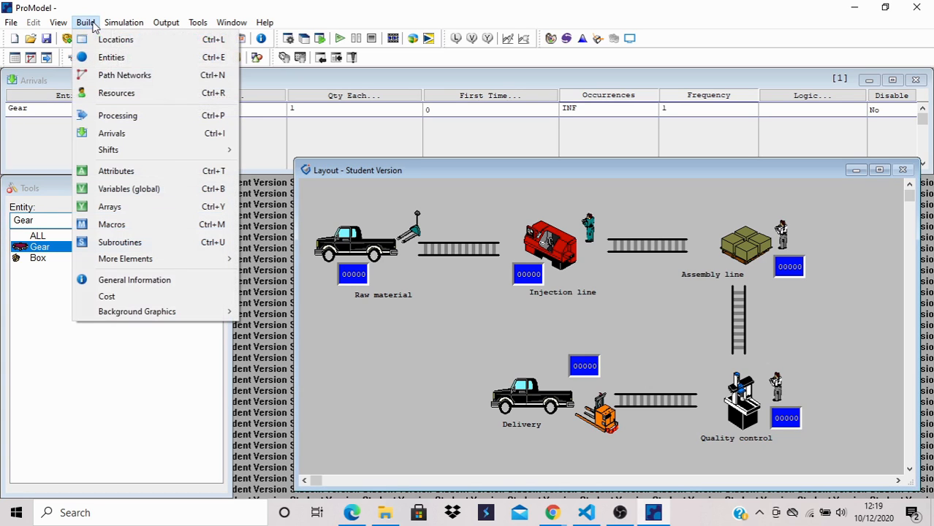
{"action": "left_click", "coordinate": [112, 117]}
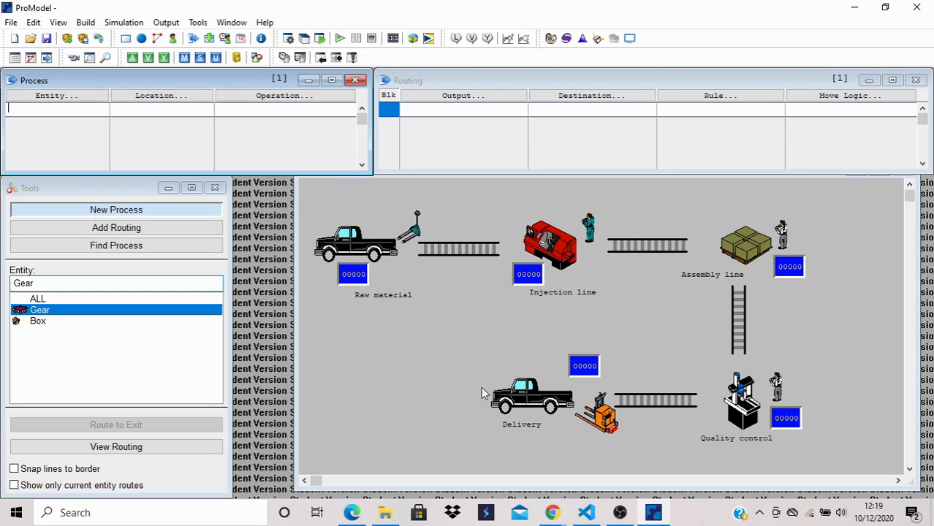
{"action": "left_click", "coordinate": [379, 250]}
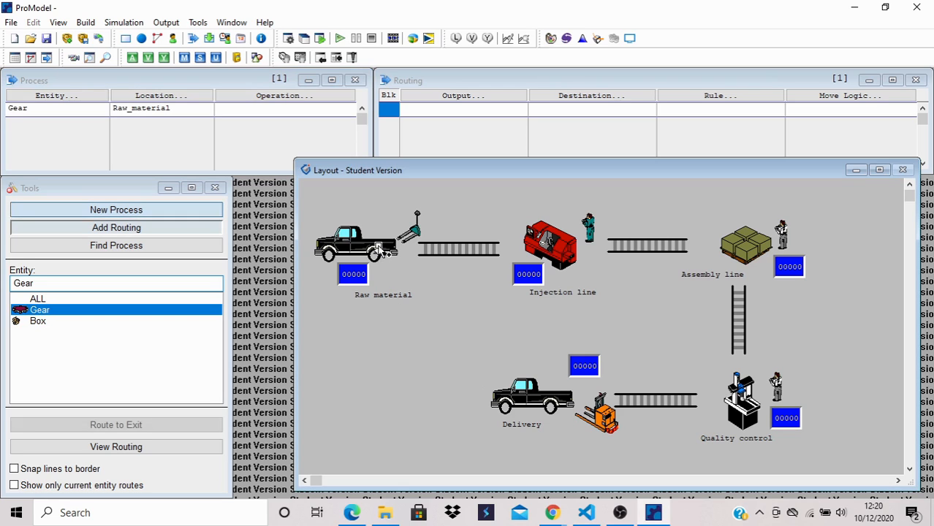
{"action": "left_click", "coordinate": [431, 250]}
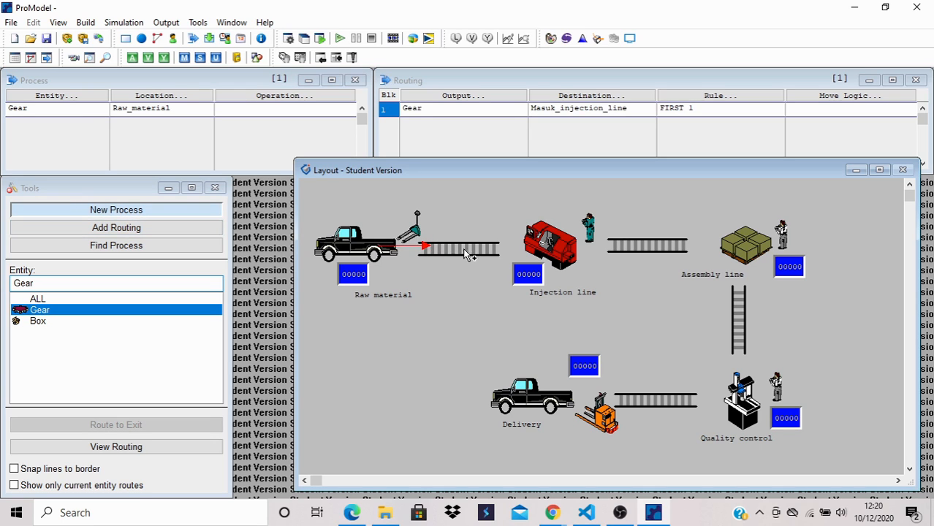
{"action": "left_click", "coordinate": [488, 252]}
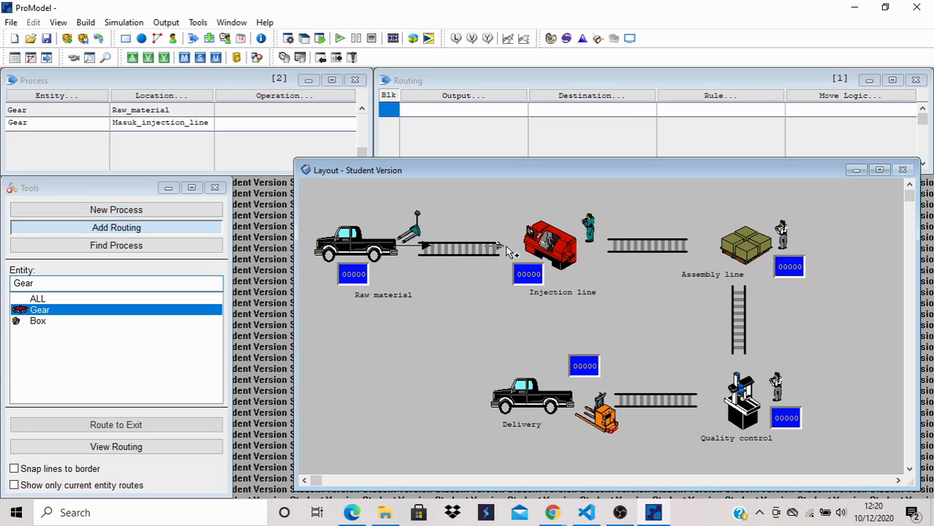
{"action": "left_click", "coordinate": [539, 248]}
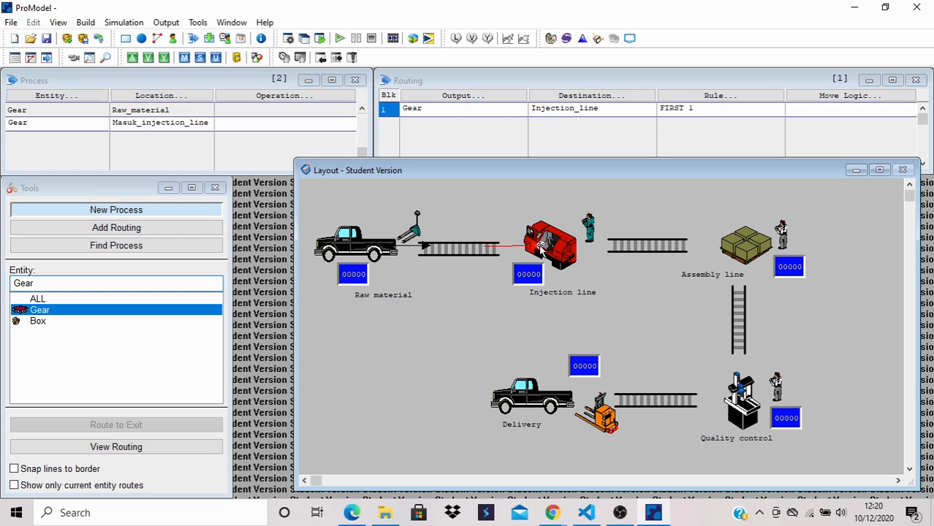
- Create the Gear processes routing from Injection_line to the Masuk_assy_line conveyor and from that conveyor to Assembly_line
{"action": "left_click", "coordinate": [576, 254]}
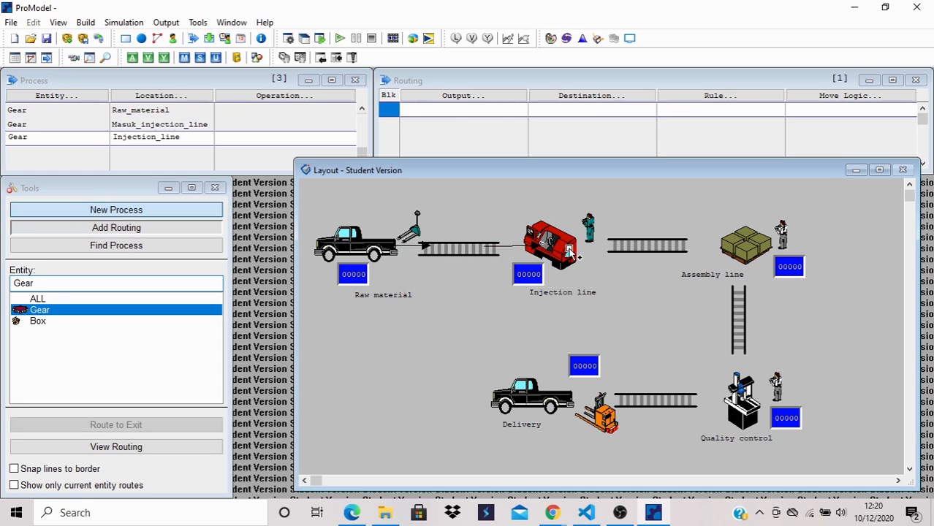
{"action": "left_click", "coordinate": [628, 250]}
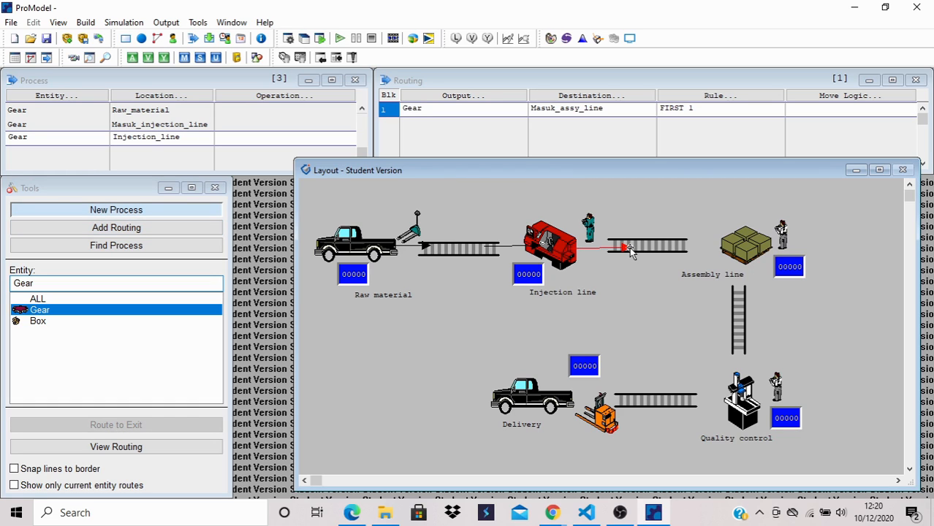
{"action": "left_click", "coordinate": [671, 242]}
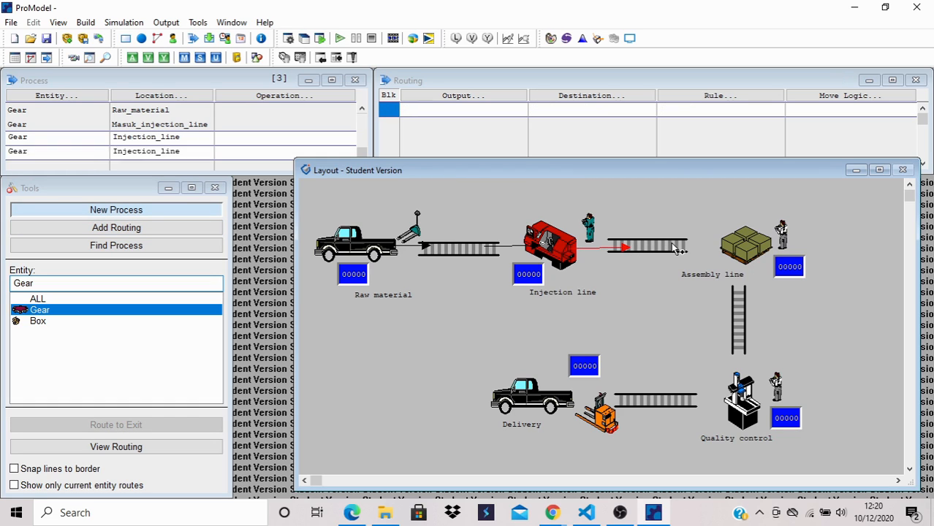
{"action": "left_click", "coordinate": [733, 246]}
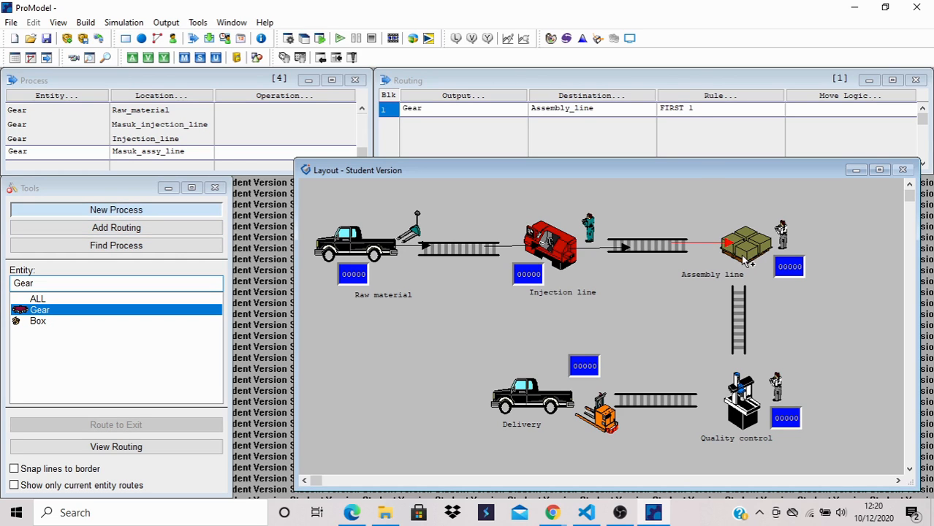
- Create the Gear process at Assembly_line, routed to Masuk_QC with Box as the output entity
{"action": "left_click", "coordinate": [744, 259]}
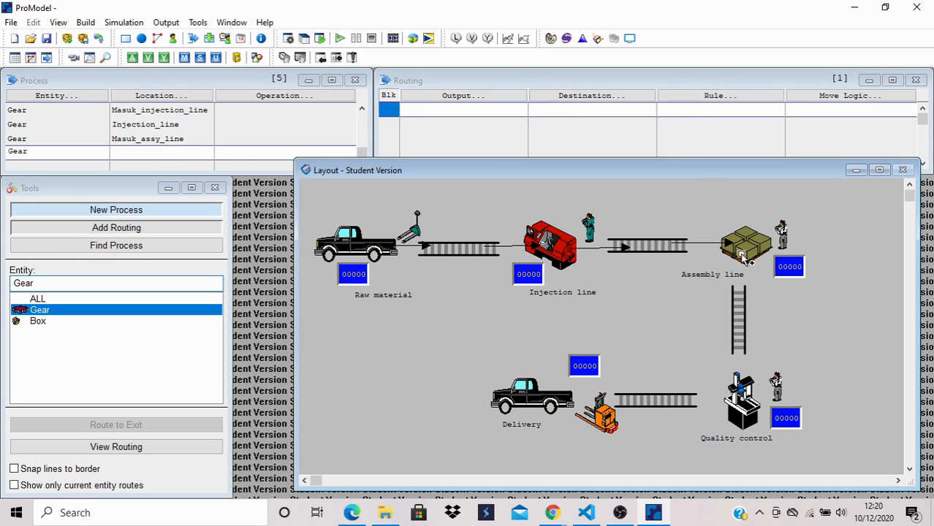
{"action": "left_click", "coordinate": [742, 300]}
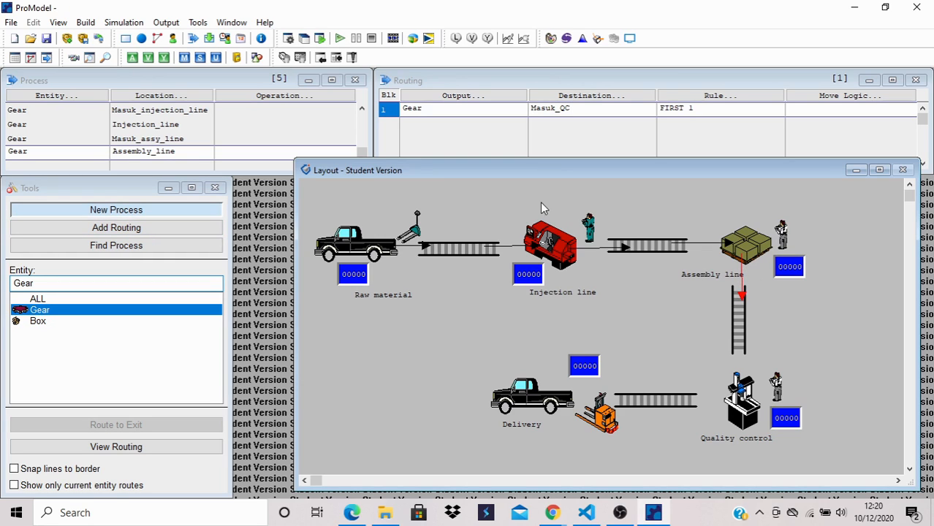
{"action": "left_click", "coordinate": [461, 99]}
{"action": "left_click", "coordinate": [460, 98]}
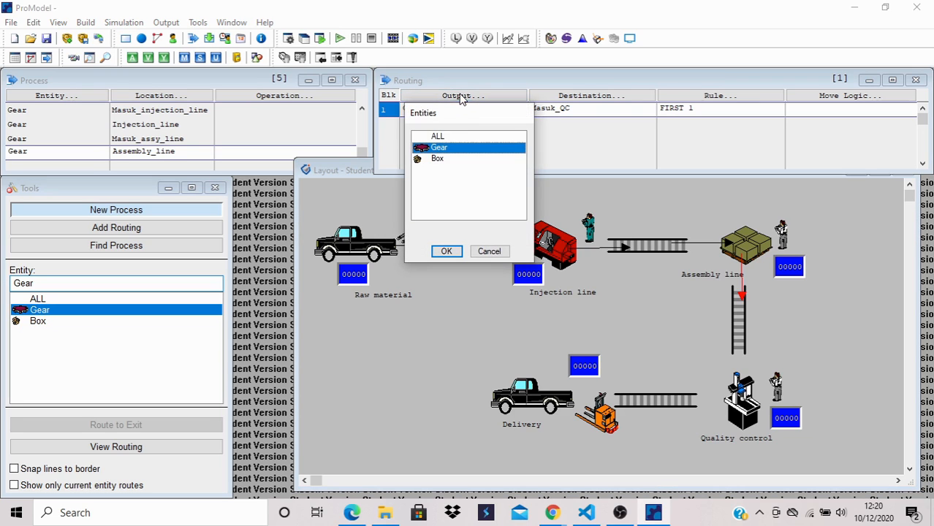
{"action": "left_click", "coordinate": [443, 159]}
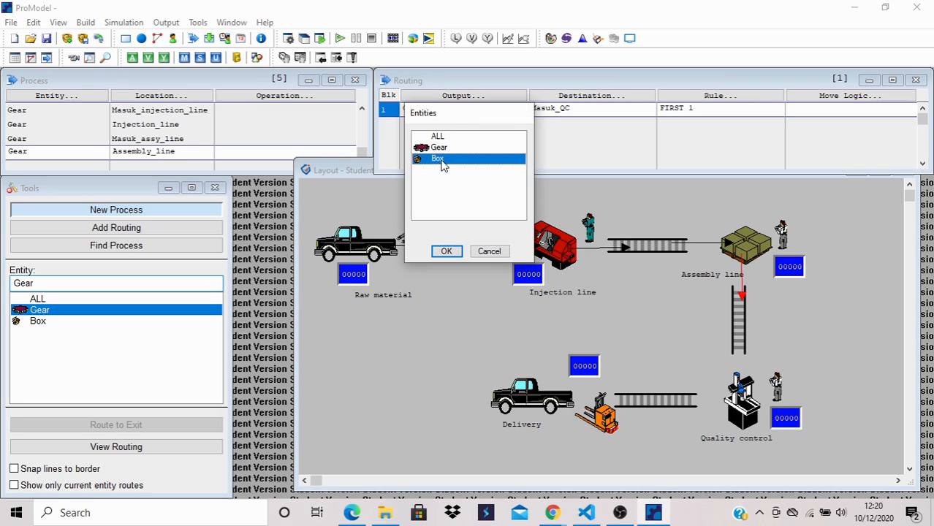
{"action": "left_click", "coordinate": [446, 251]}
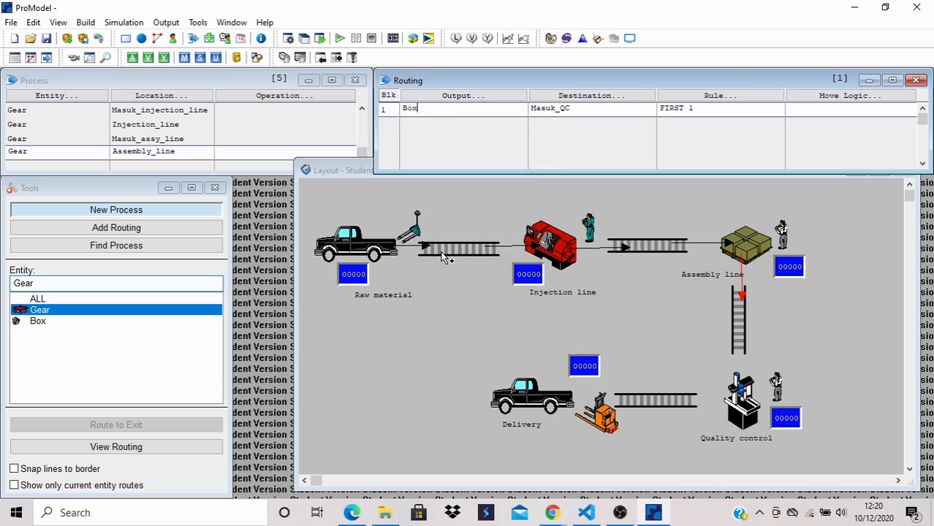
- Create the Box processes routing from Masuk_QC to Quality_control and from Quality_control to the Shipment conveyor
{"action": "left_click", "coordinate": [38, 321]}
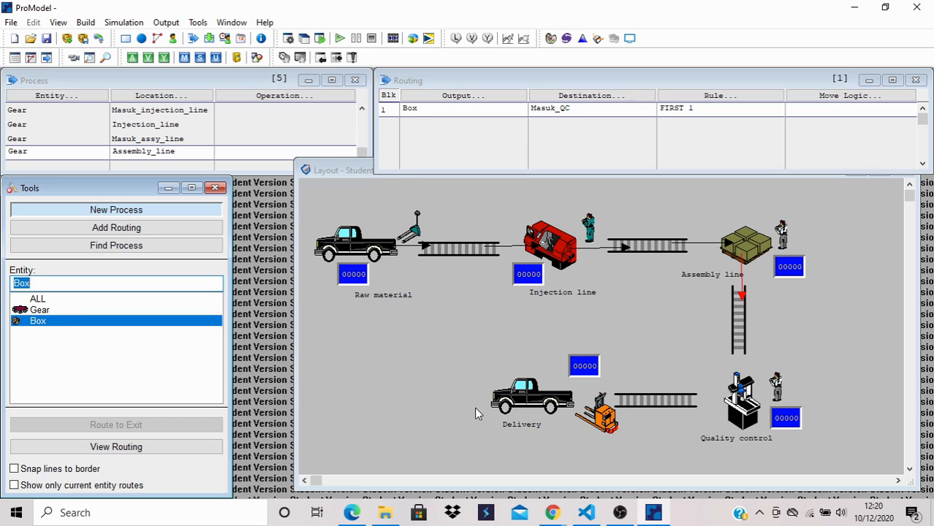
{"action": "left_click", "coordinate": [739, 341]}
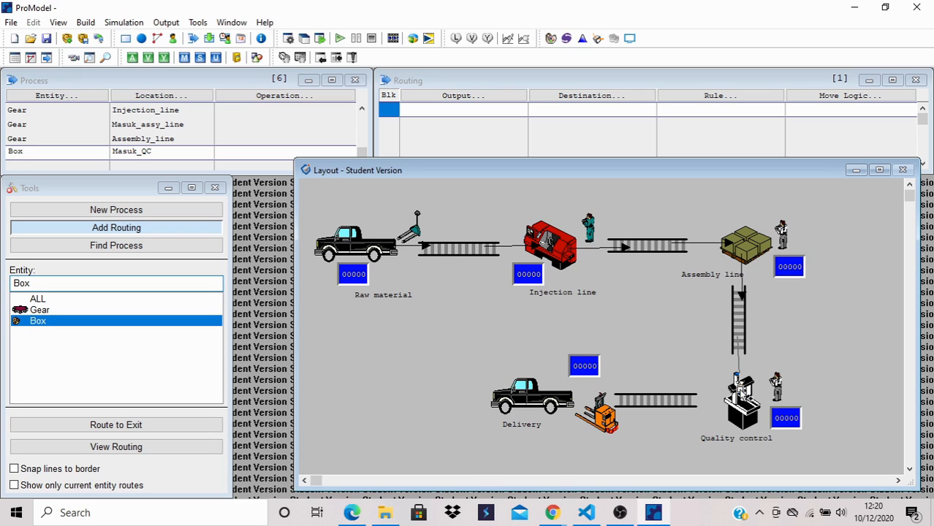
{"action": "left_click", "coordinate": [737, 385]}
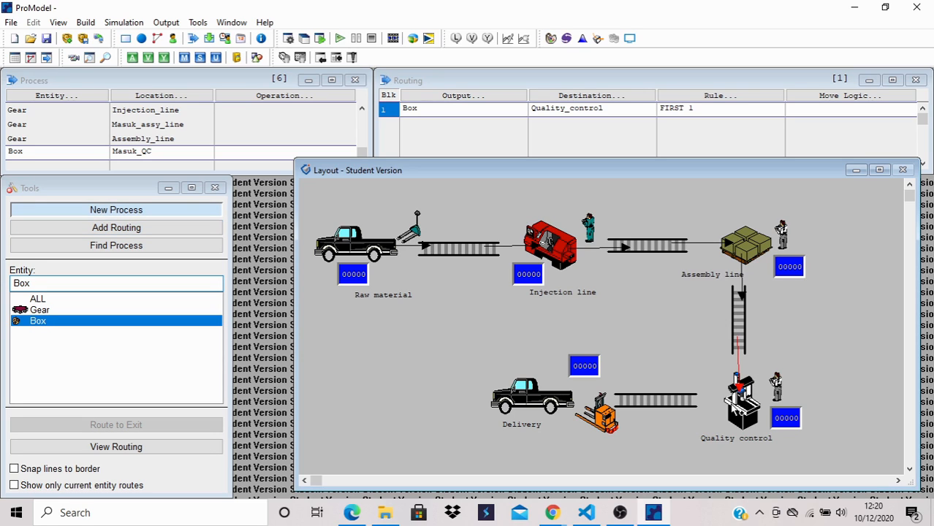
{"action": "left_click", "coordinate": [732, 404]}
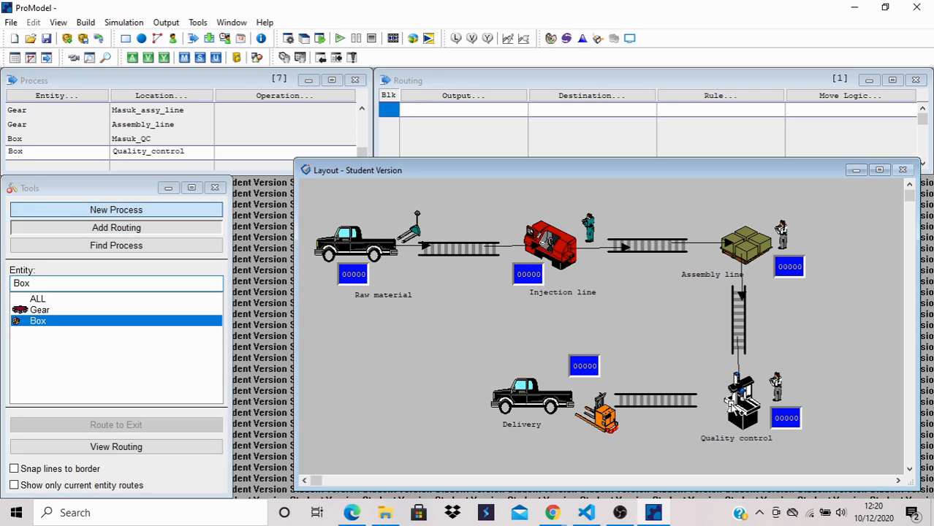
{"action": "left_click", "coordinate": [683, 409]}
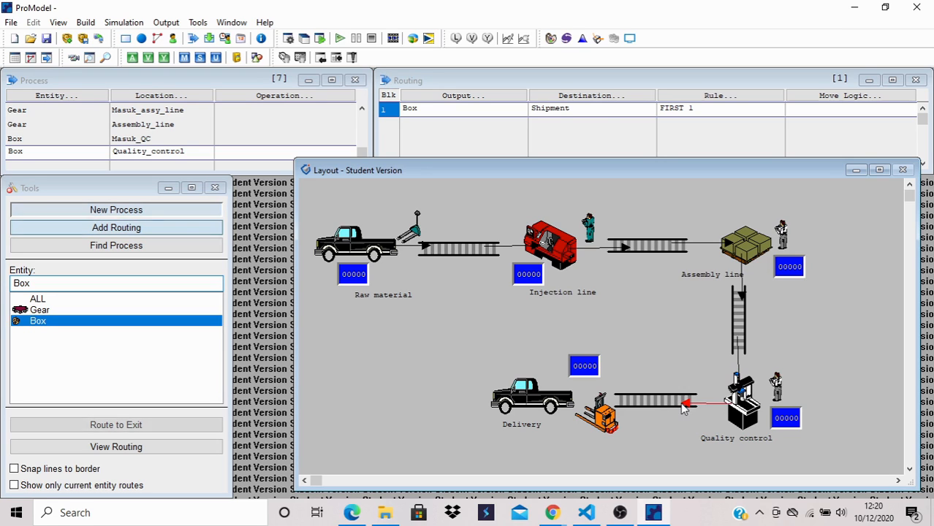
- Create the Box processes routing from Shipment to Delivery and from Delivery to EXIT
{"action": "left_click", "coordinate": [632, 406]}
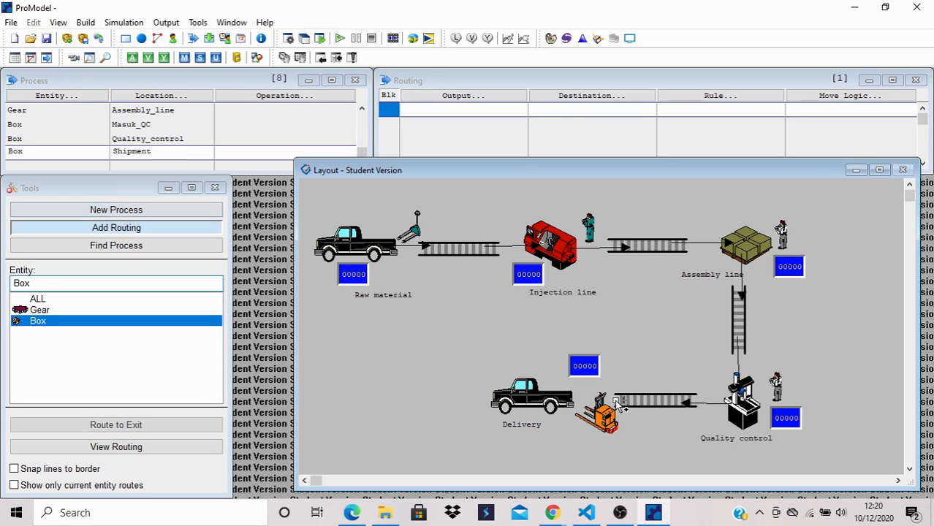
{"action": "left_click", "coordinate": [561, 405]}
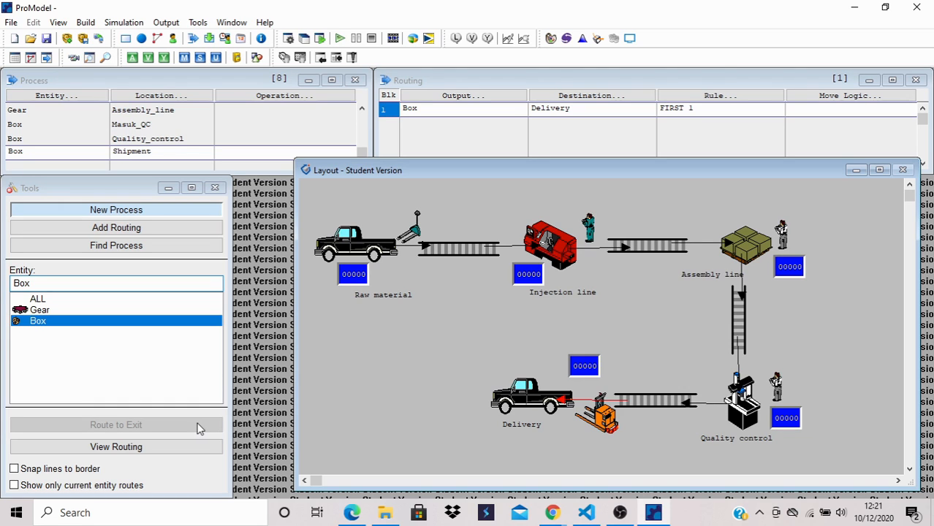
{"action": "left_click", "coordinate": [504, 403]}
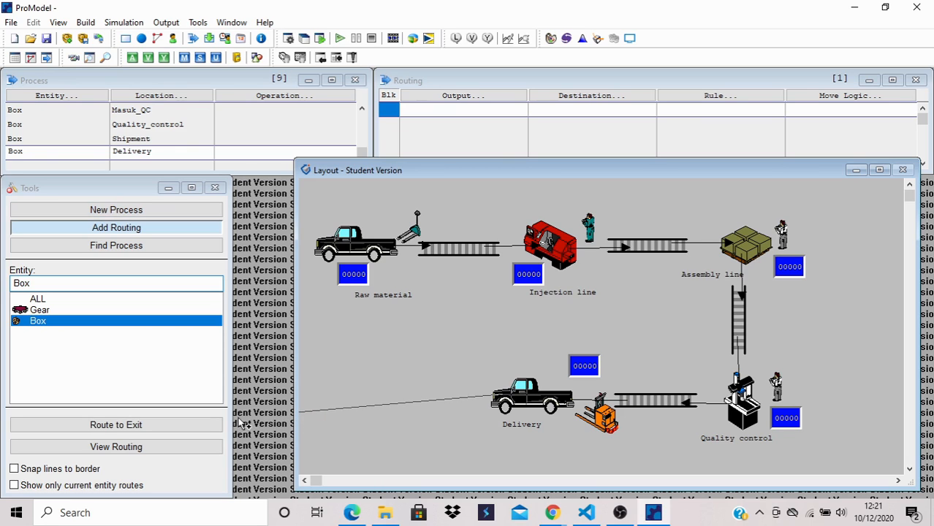
{"action": "left_click", "coordinate": [182, 426]}
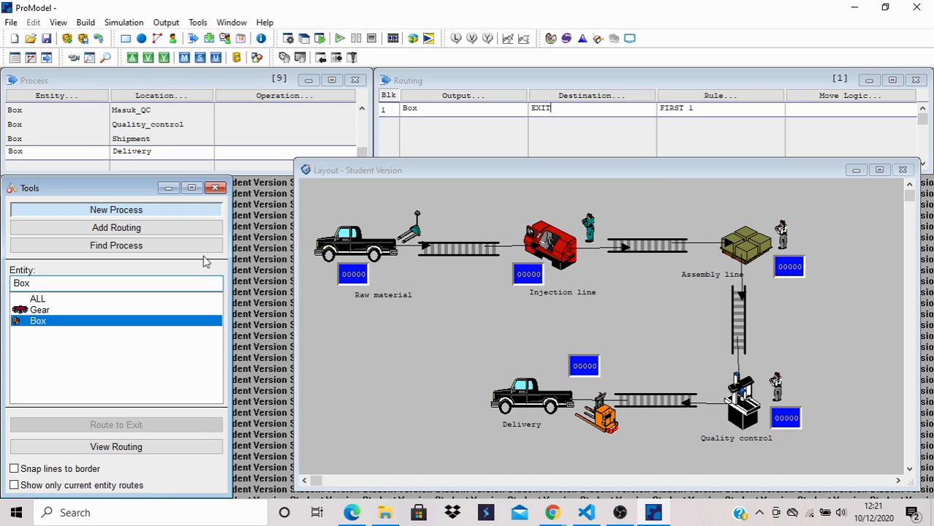
- Set the operation of the Gear process at Raw_material to "wait e(2) min"
{"action": "left_click", "coordinate": [263, 137]}
{"action": "scroll", "coordinate": [263, 137], "scroll_direction": "up", "scroll_amount": 7}
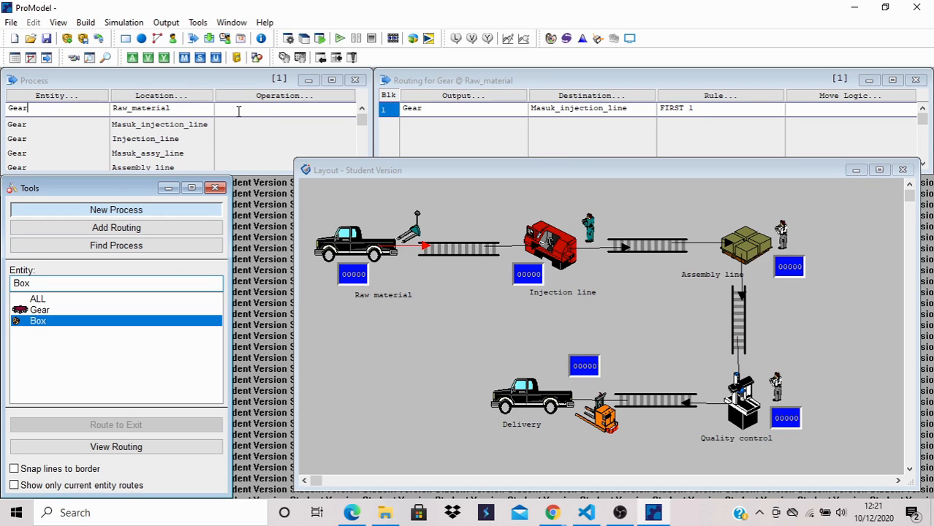
{"action": "left_click", "coordinate": [238, 111]}
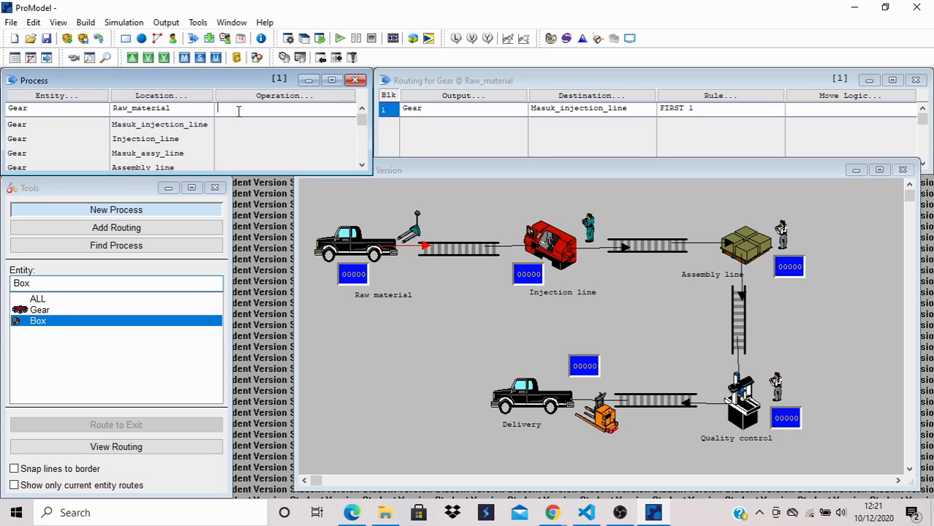
{"action": "type", "text": "wait e(2) min"}
- Set the operation of the Gear process at Injection_line to "wait n(1,05) min"
{"action": "key", "text": "Down"}
{"action": "key", "text": "Down"}
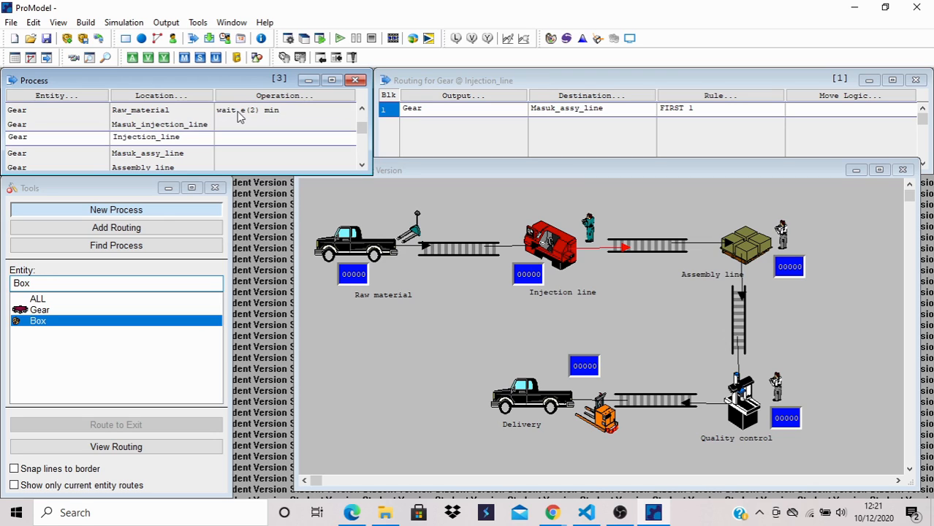
{"action": "type", "text": "wait n(1,05) min"}
- Set the operation of the Gear process at Assembly_line to "wait n(5,1) min"
{"action": "key", "text": "Down"}
{"action": "key", "text": "Down"}
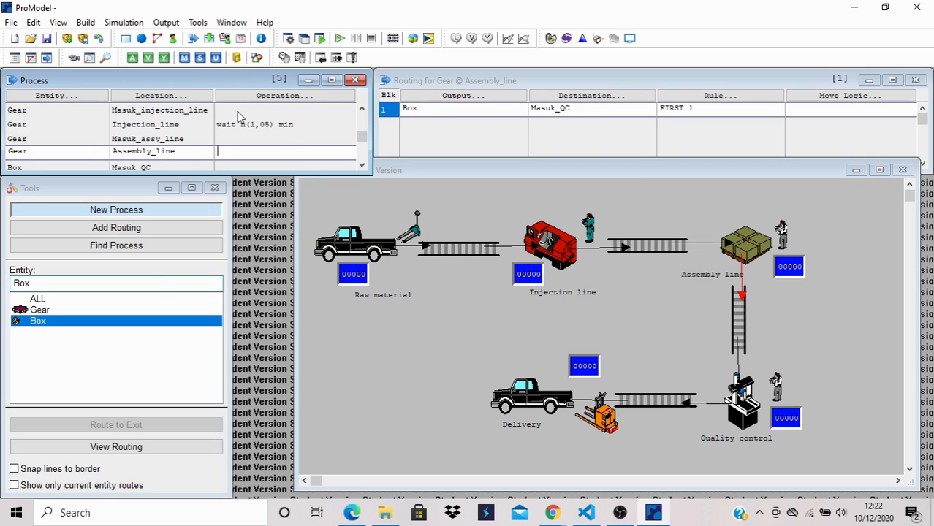
{"action": "type", "text": "wait n(5,10"}
{"action": "key", "text": "BackSpace"}
{"action": "type", "text": ") min"}
- Set the operation of the Box process at Quality_control to "wait e(2) min"
{"action": "key", "text": "Down"}
{"action": "key", "text": "Down"}
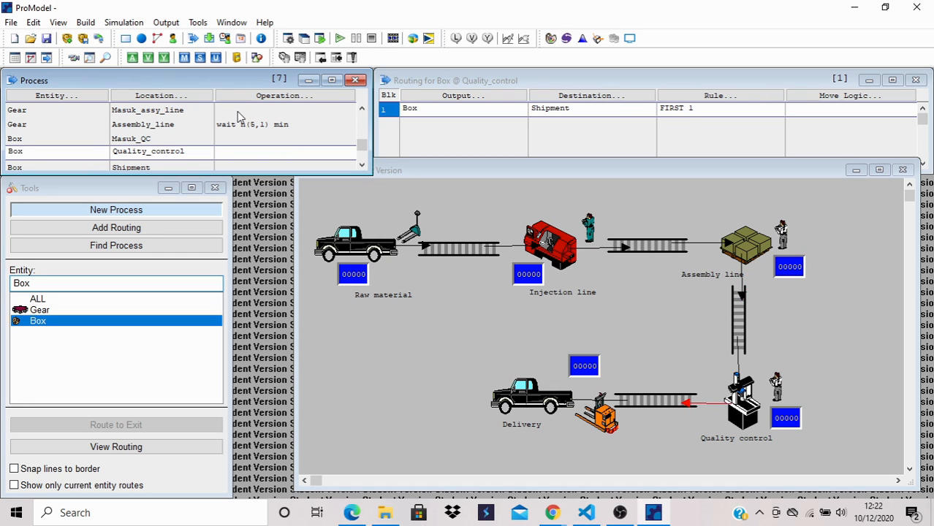
{"action": "type", "text": "wait e(2) min"}
- Set the operation of the Box process at Delivery to "wait n(120,5) min"
{"action": "key", "text": "Down"}
{"action": "key", "text": "Down"}
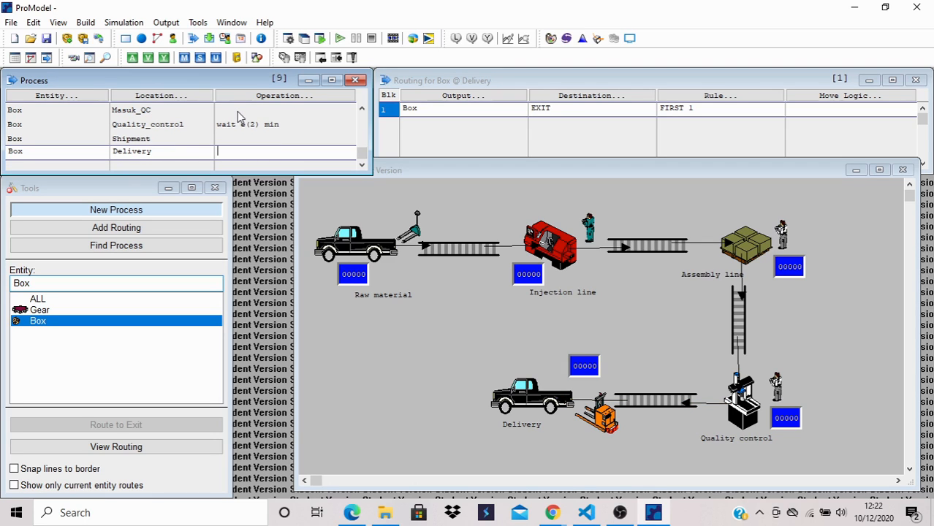
{"action": "type", "text": "wait n(120,5) min"}
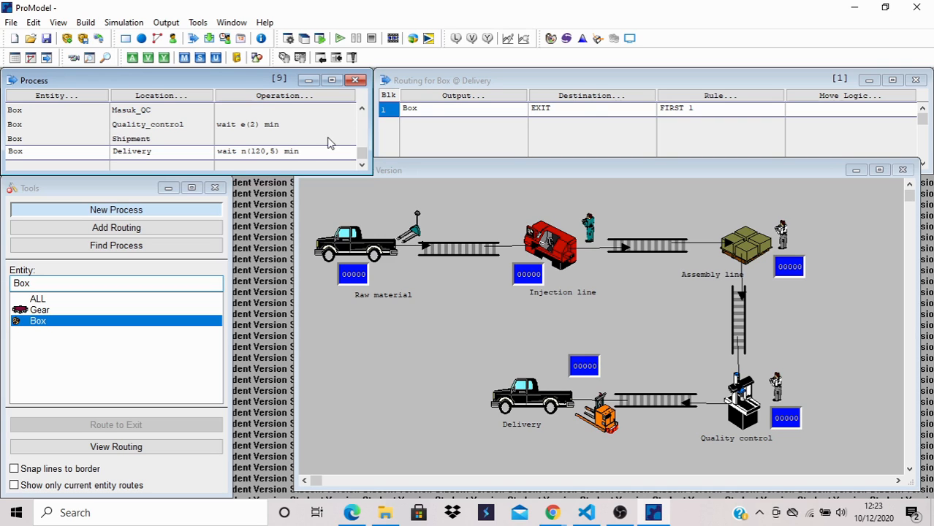
- Set the move logic of the Gear routing from Masuk_injection_line to Injection_line to "move for 3 min"
{"action": "scroll", "coordinate": [329, 142], "scroll_direction": "up", "scroll_amount": 6}
{"action": "scroll", "coordinate": [329, 142], "scroll_direction": "up", "scroll_amount": 2}
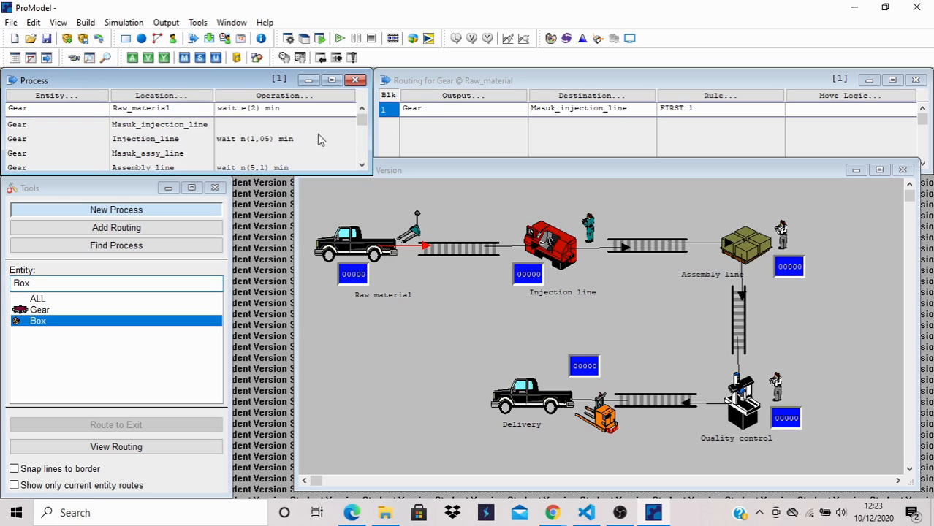
{"action": "left_click", "coordinate": [230, 129]}
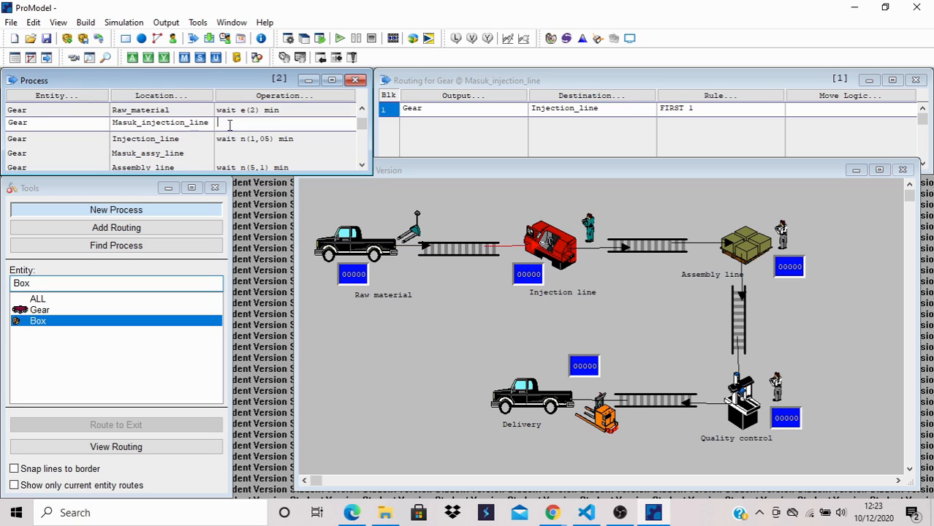
{"action": "left_click", "coordinate": [796, 111]}
{"action": "type", "text": "m"}
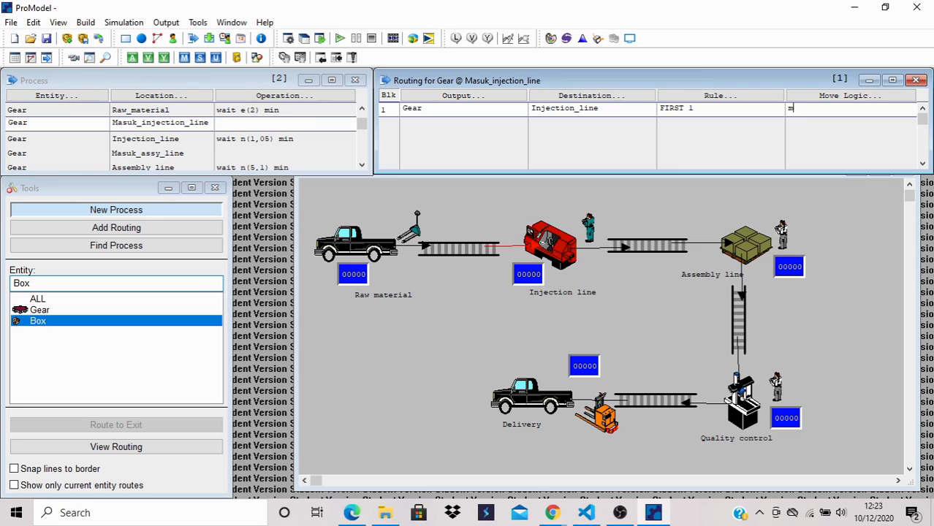
{"action": "type", "text": "ove for 3 min"}
- Set the move logic of the Gear routing from Masuk_assy_line to Assembly_line to "move for 3 min"
{"action": "left_click", "coordinate": [287, 156]}
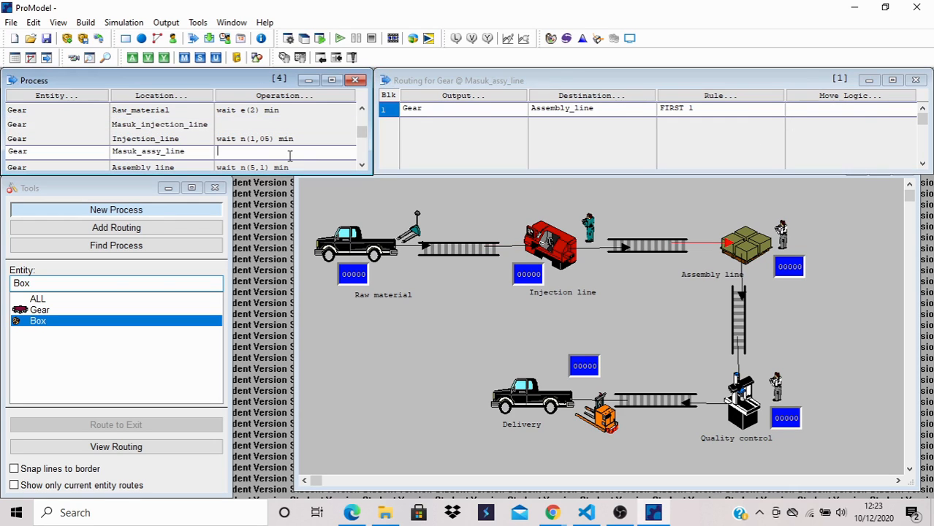
{"action": "left_click", "coordinate": [794, 109]}
{"action": "type", "text": "mo"}
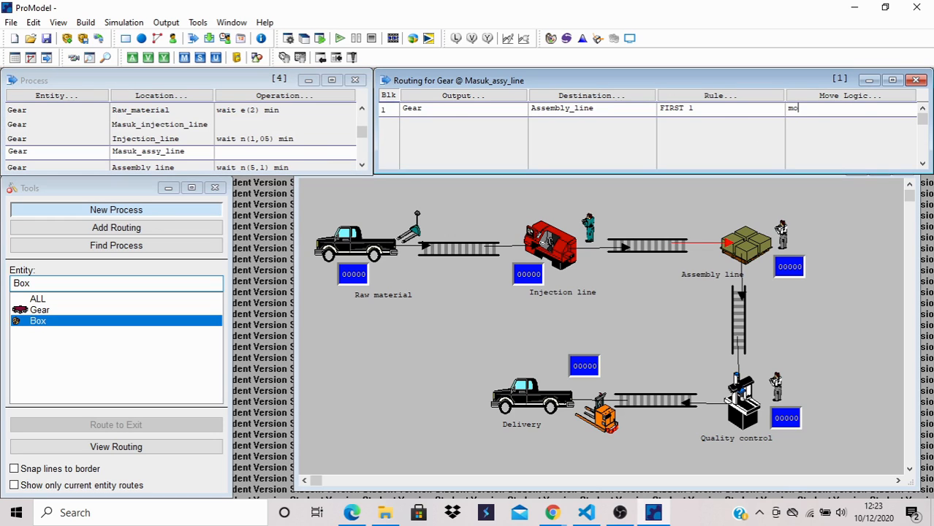
{"action": "type", "text": "ve for 3 min"}
- Set the move logic of the Box routing from Masuk_QC to Quality_control to "move for 3 min"
{"action": "scroll", "coordinate": [327, 142], "scroll_direction": "down", "scroll_amount": 1}
{"action": "scroll", "coordinate": [328, 147], "scroll_direction": "down", "scroll_amount": 1}
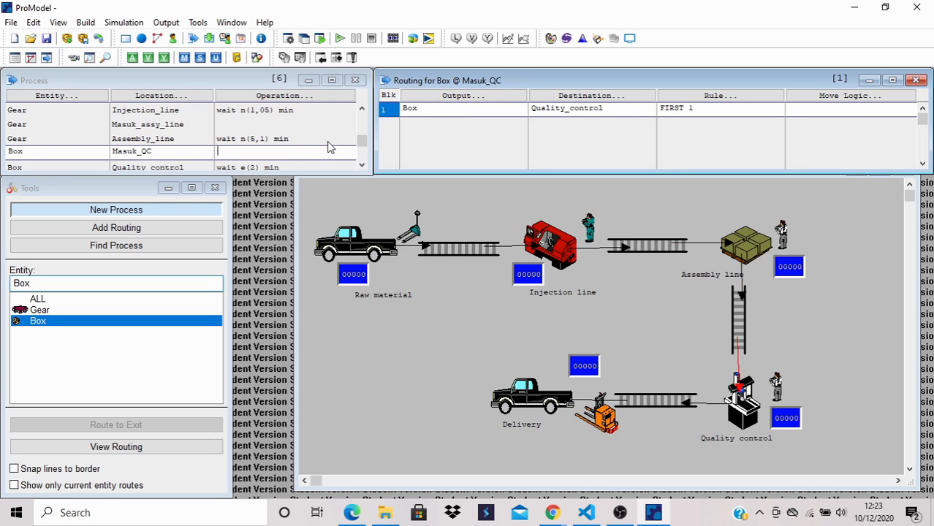
{"action": "left_click", "coordinate": [794, 111]}
{"action": "type", "text": "move"}
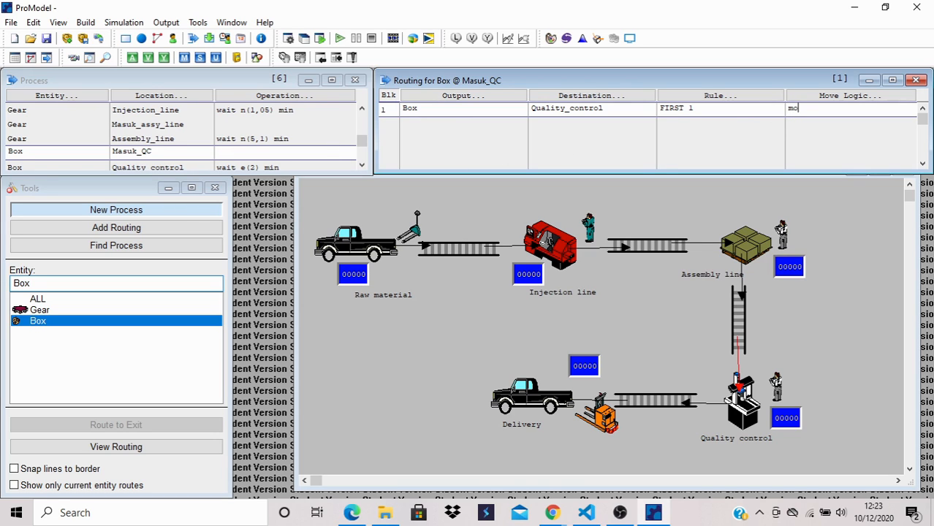
{"action": "type", "text": " for 3 min"}
- Set the move logic of the Box routing from Shipment to Delivery to "move for 10 min"
{"action": "scroll", "coordinate": [336, 135], "scroll_direction": "down", "scroll_amount": 2}
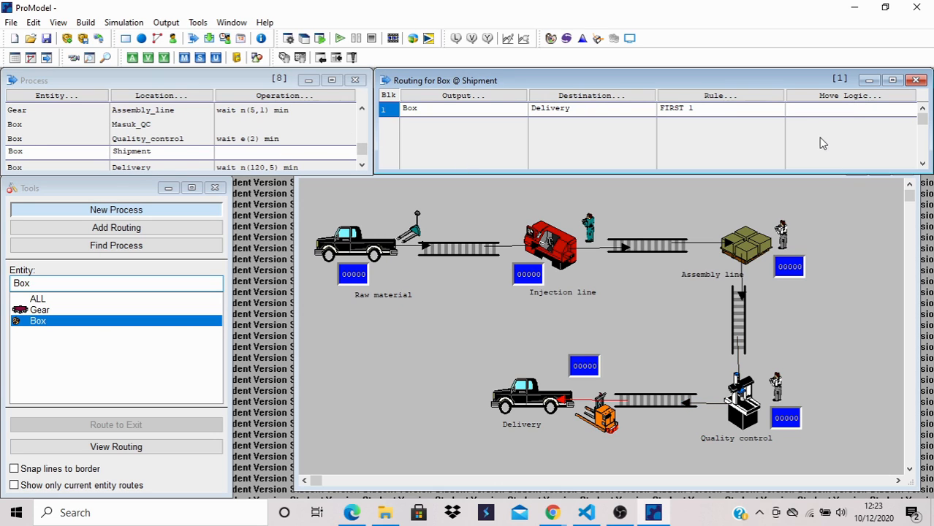
{"action": "left_click", "coordinate": [816, 111]}
{"action": "type", "text": "move for 10 min"}
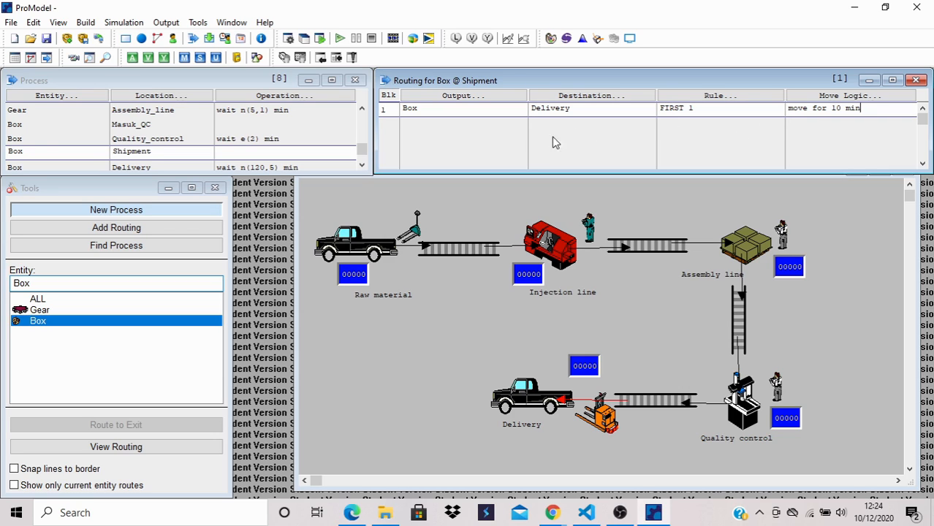
- Set the simulation run time to 10 hours in the simulation options
{"action": "left_click", "coordinate": [314, 126]}
{"action": "scroll", "coordinate": [315, 129], "scroll_direction": "up", "scroll_amount": 5}
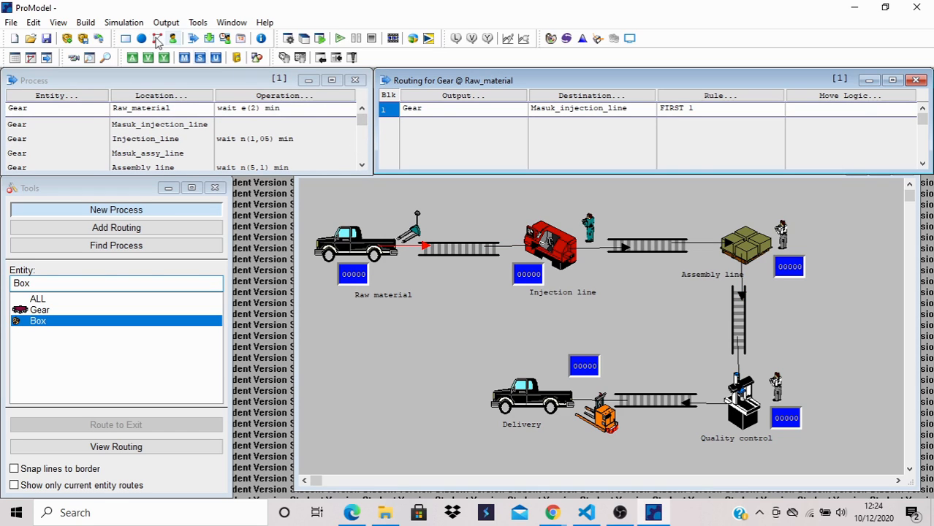
{"action": "left_click", "coordinate": [124, 27]}
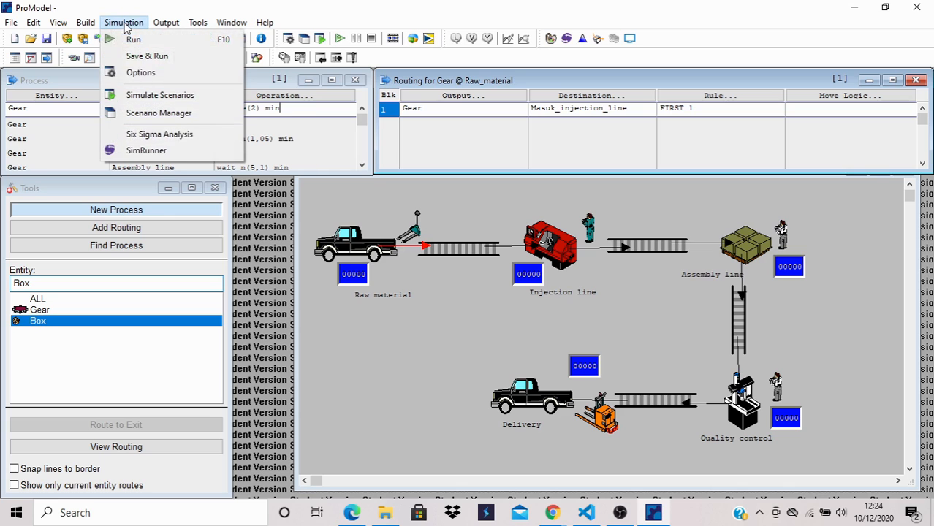
{"action": "left_click", "coordinate": [133, 71]}
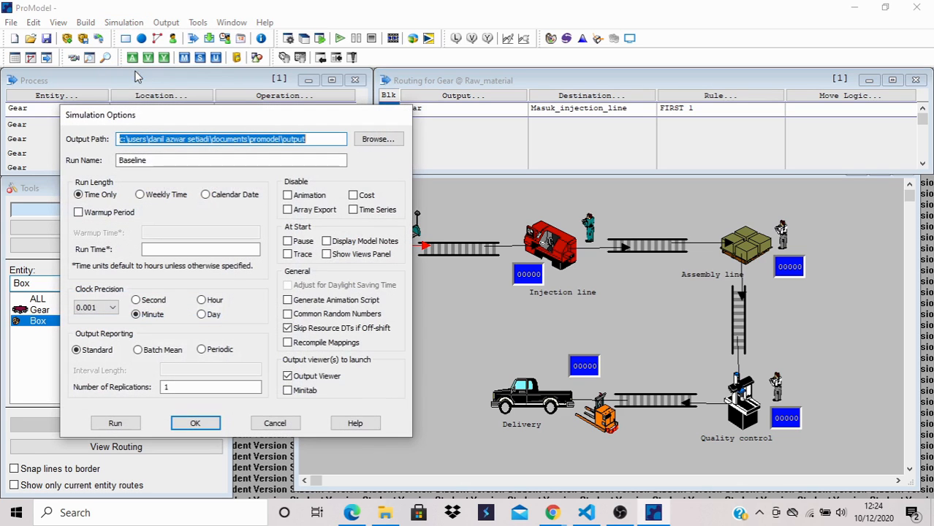
{"action": "left_click", "coordinate": [155, 250]}
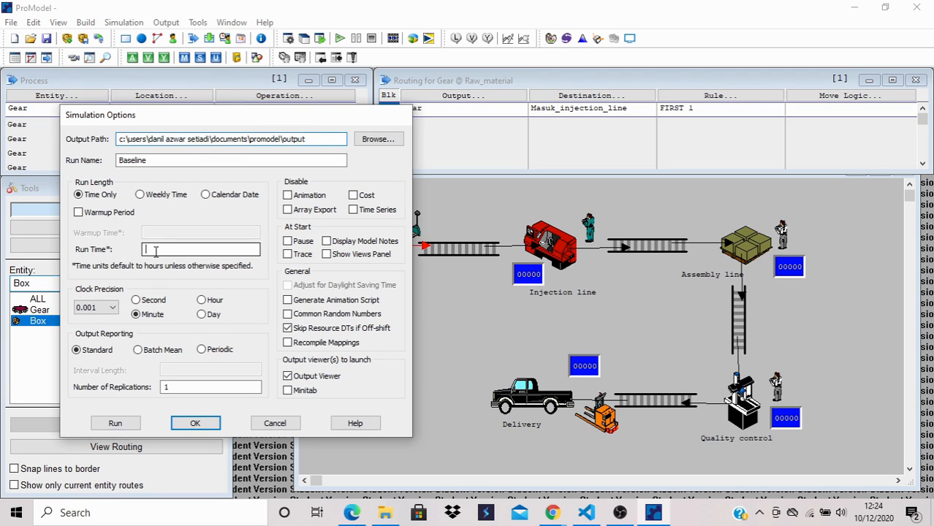
{"action": "type", "text": "10"}
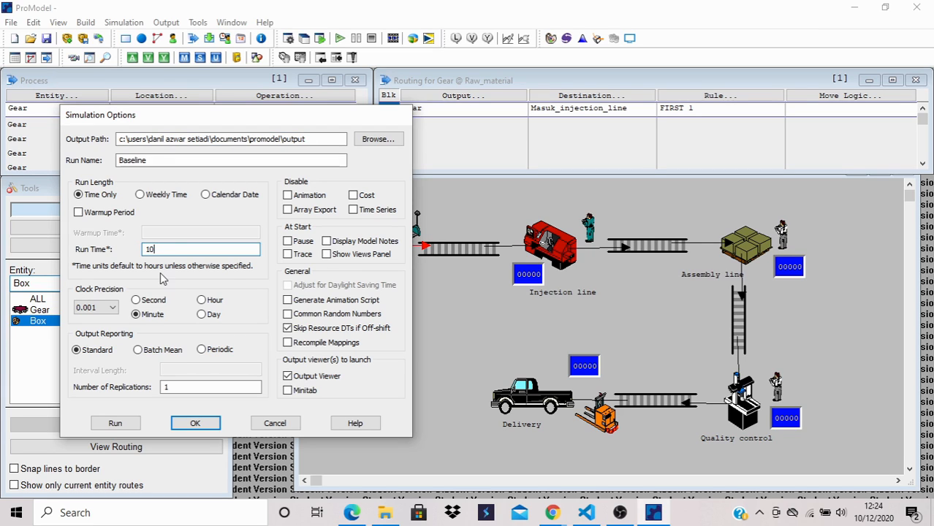
{"action": "left_click", "coordinate": [191, 423]}
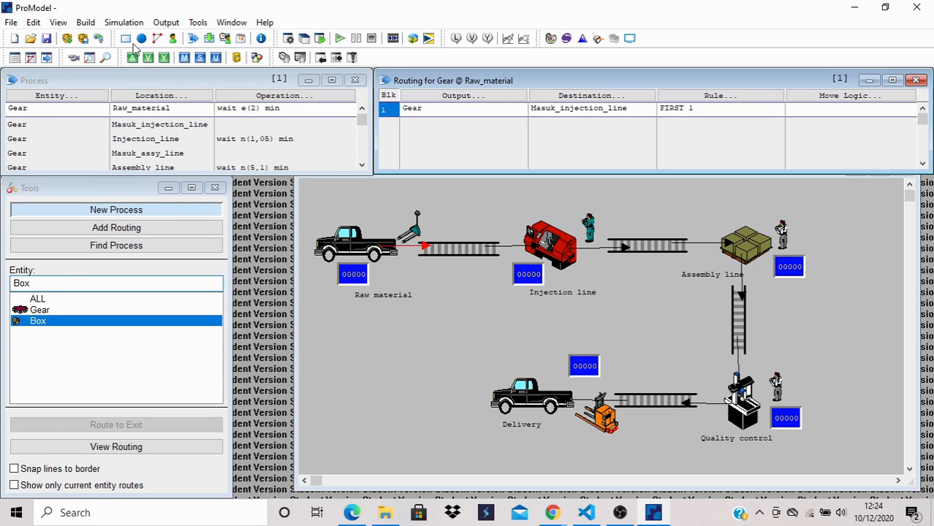
- Save the model as "promodel simulasi injection molding" and run the simulation
{"action": "left_click", "coordinate": [125, 23]}
{"action": "left_click", "coordinate": [134, 58]}
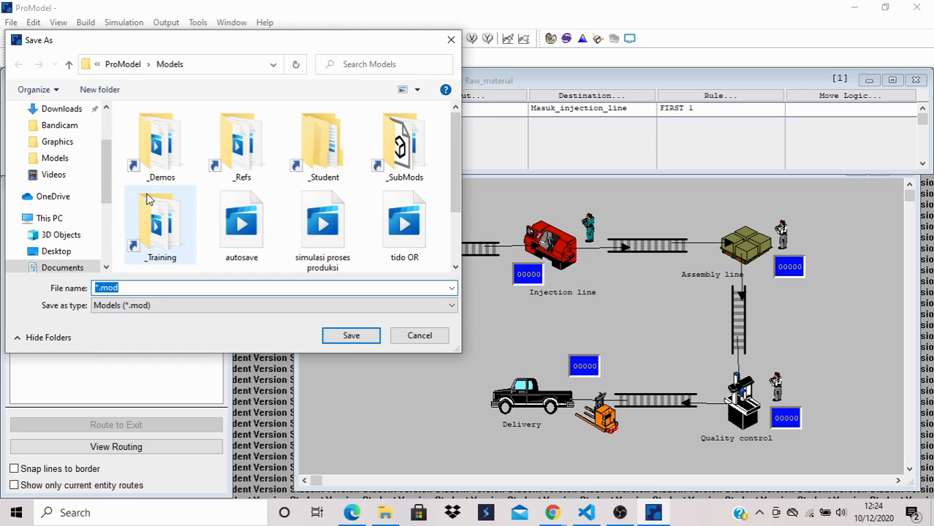
{"action": "key", "text": "BackSpace"}
{"action": "type", "text": "promod"}
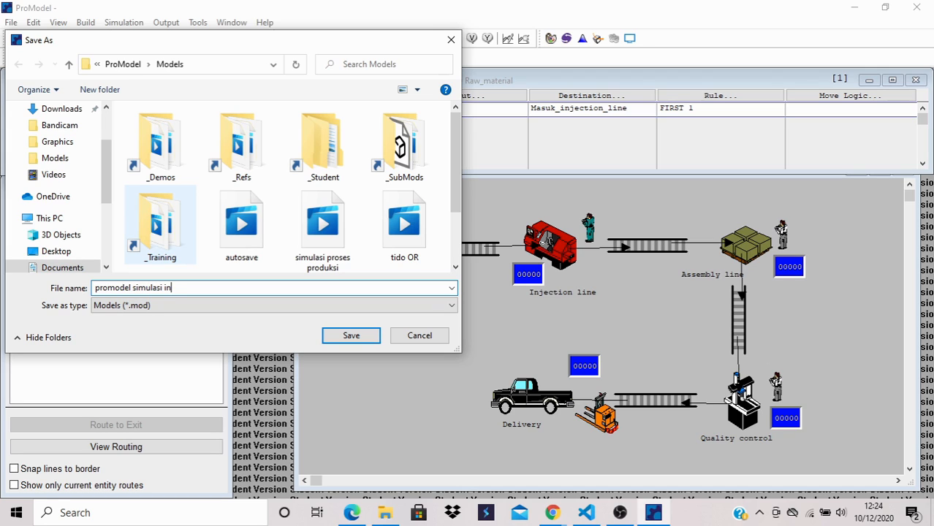
{"action": "type", "text": "ction molding"}
{"action": "left_click", "coordinate": [340, 340]}
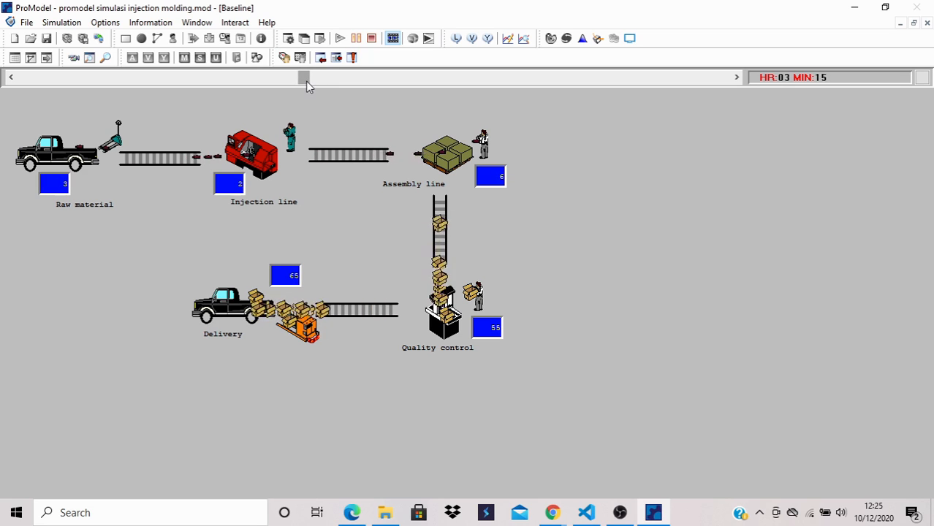
- Raise the running simulation's speed to the maximum and open the results once the run completes
{"action": "left_click_drag", "start_coordinate": [306, 81], "coordinate": [625, 88]}
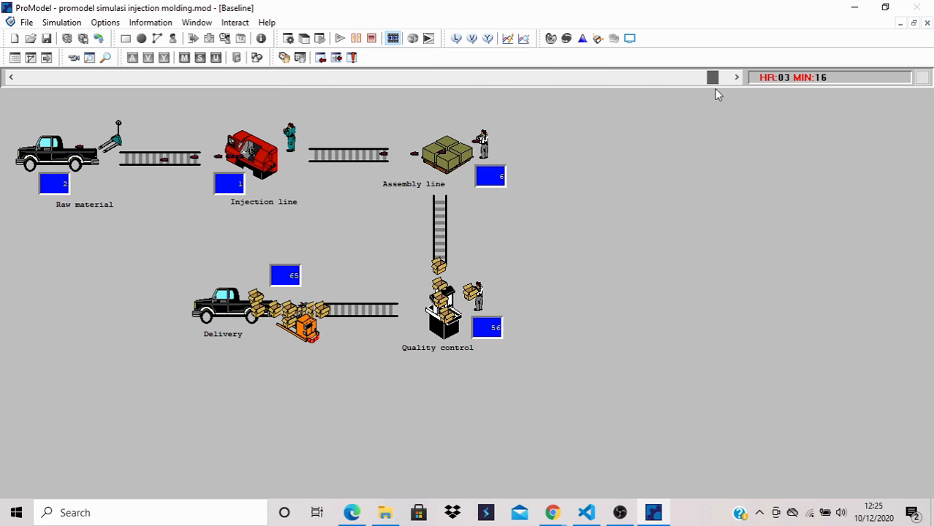
{"action": "left_click_drag", "start_coordinate": [714, 89], "coordinate": [727, 88]}
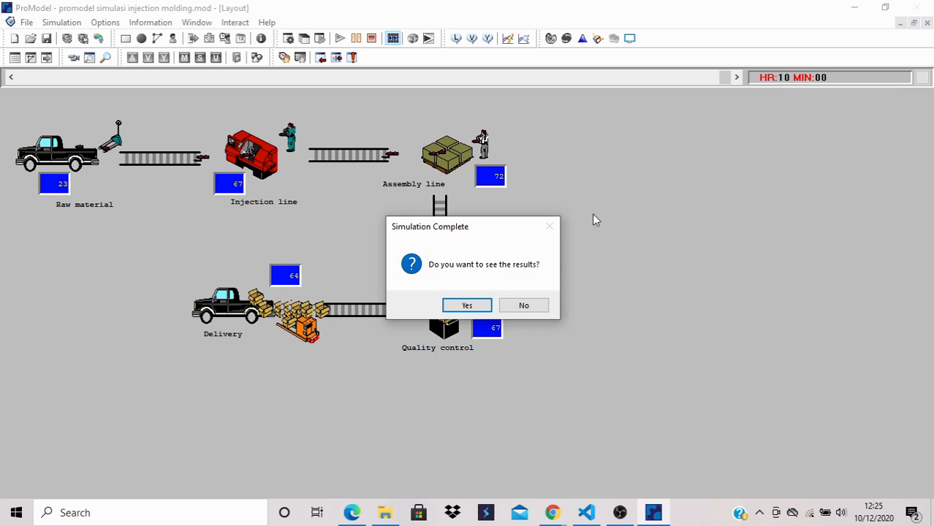
{"action": "left_click", "coordinate": [467, 306]}
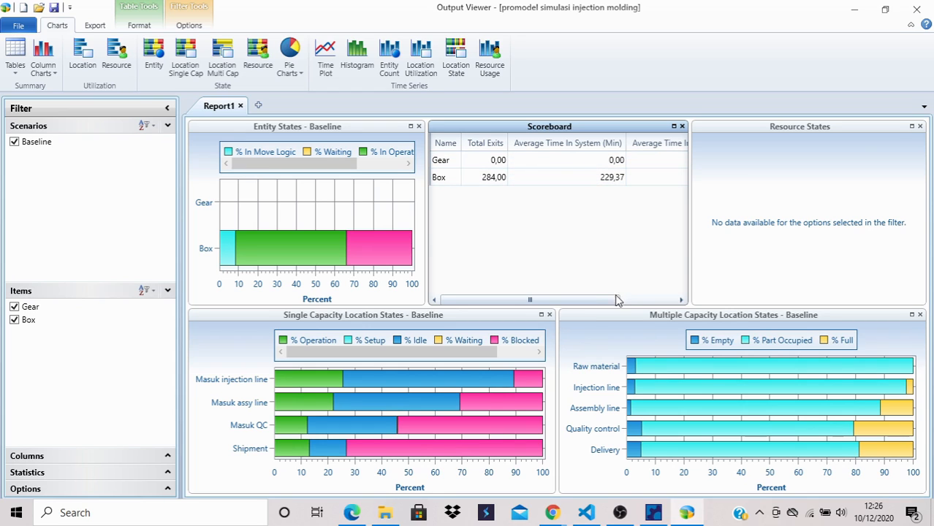
- Examine the scoreboard's remaining columns and the entity and location state charts, and close the results report
{"action": "left_click_drag", "start_coordinate": [608, 302], "coordinate": [683, 303]}
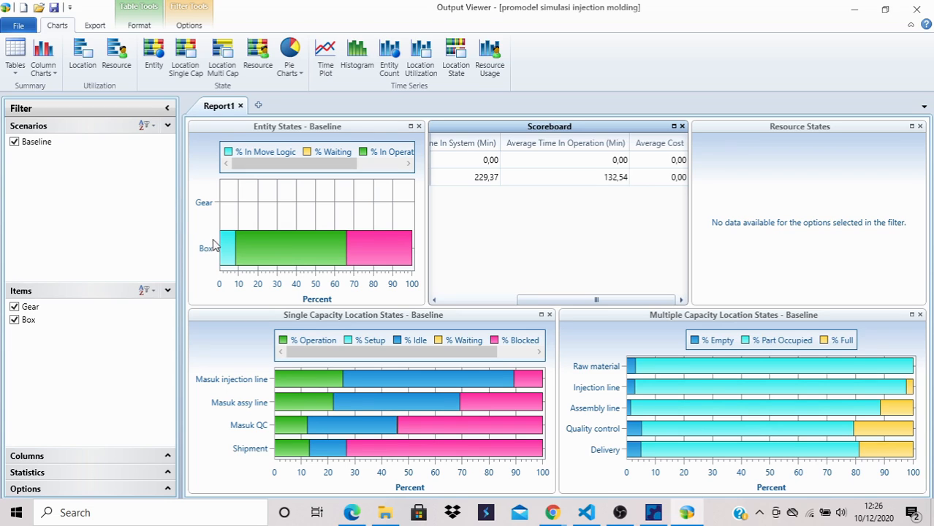
{"action": "mouse_move", "coordinate": [271, 243]}
{"action": "mouse_move", "coordinate": [689, 371]}
{"action": "left_click", "coordinate": [915, 13]}
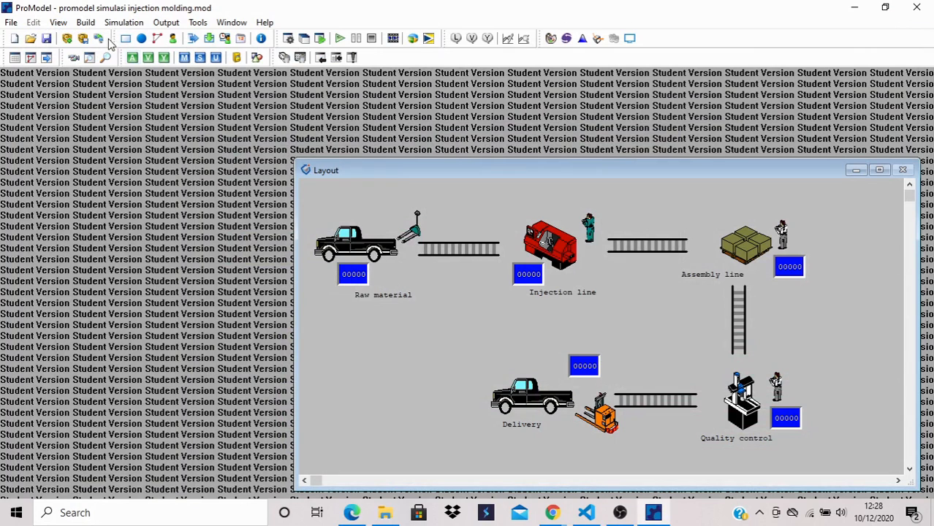
- Open the model's locations for editing and set the capacity of Injection_line to 60
{"action": "left_click", "coordinate": [85, 22]}
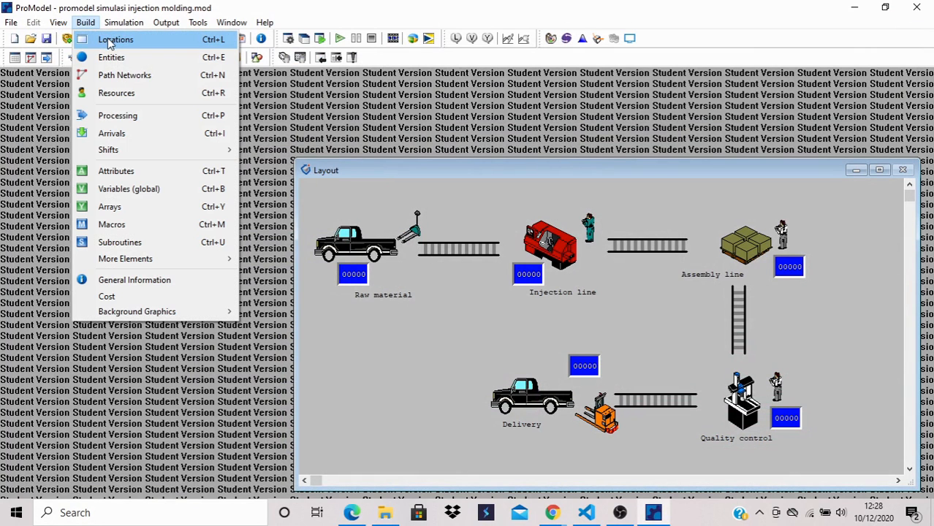
{"action": "left_click", "coordinate": [109, 42]}
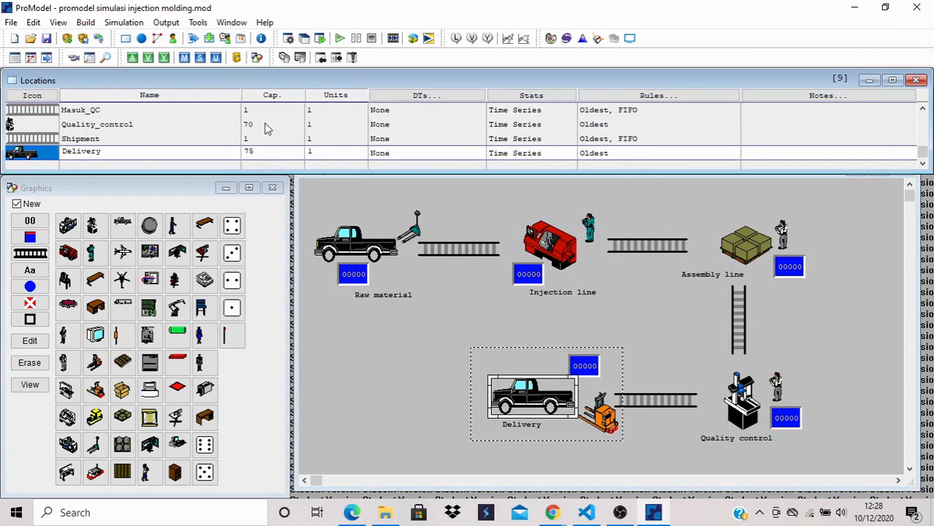
{"action": "key", "text": "Up"}
{"action": "key", "text": "Up"}
{"action": "key", "text": "Up"}
{"action": "key", "text": "Up"}
{"action": "key", "text": "Up"}
{"action": "key", "text": "Up"}
{"action": "key", "text": "Up"}
{"action": "key", "text": "Up"}
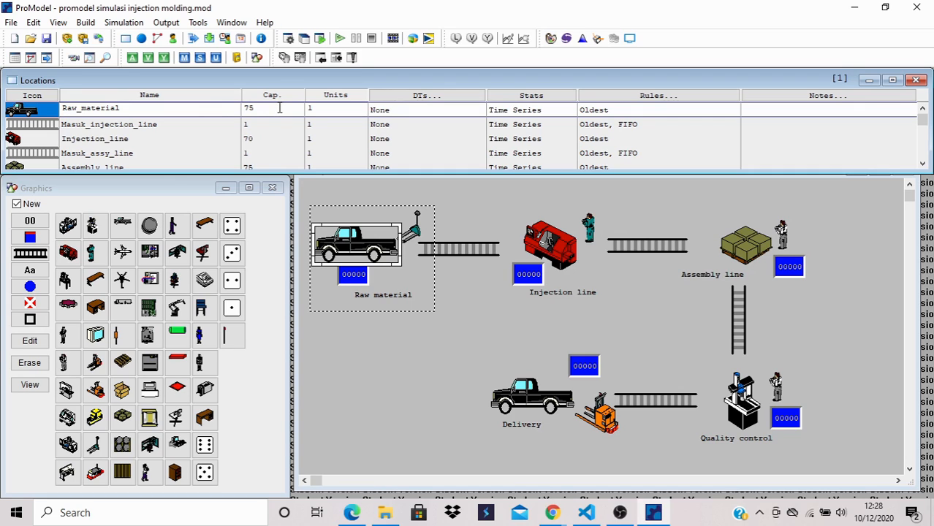
{"action": "left_click", "coordinate": [255, 138]}
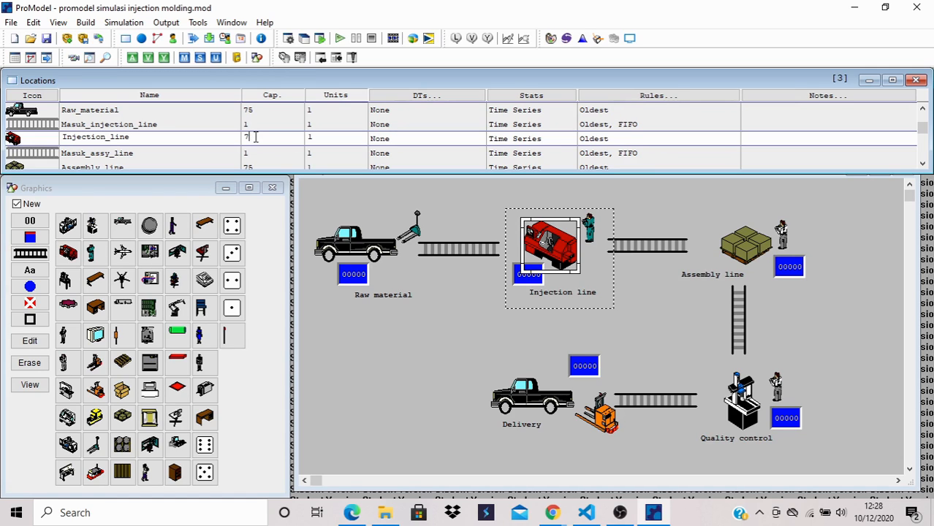
{"action": "type", "text": "60"}
- Set the location capacities to 150 for Assembly_line and 75 for both Quality_control and Delivery
{"action": "left_click", "coordinate": [261, 166]}
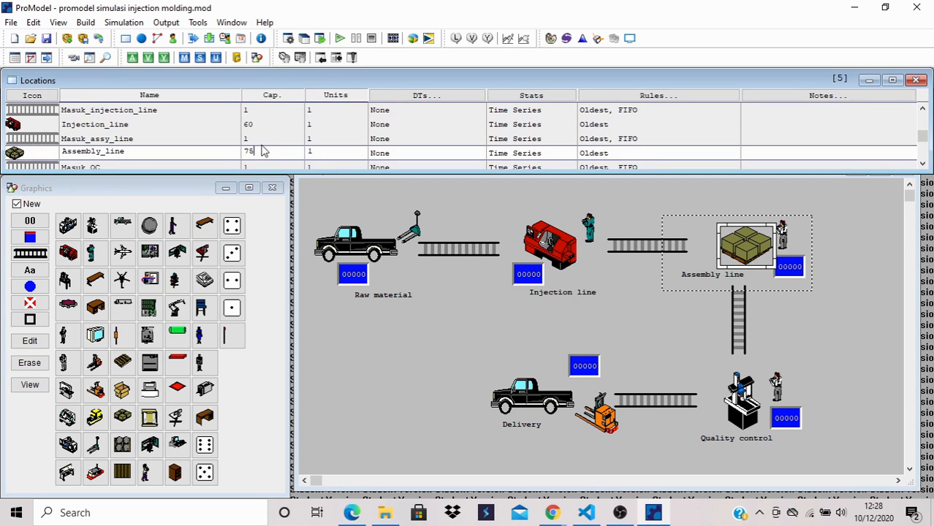
{"action": "type", "text": "150"}
{"action": "scroll", "coordinate": [265, 147], "scroll_direction": "down", "scroll_amount": 2}
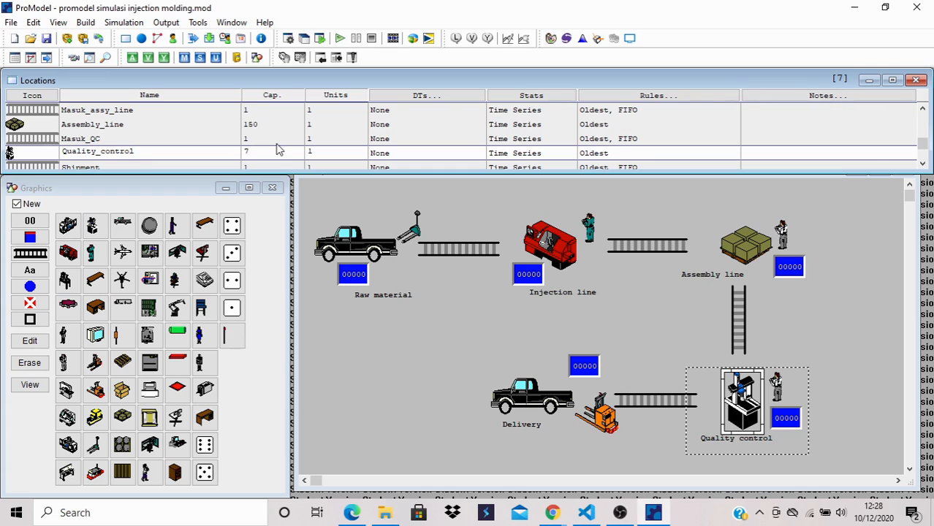
{"action": "type", "text": "5"}
{"action": "scroll", "coordinate": [281, 148], "scroll_direction": "down", "scroll_amount": 2}
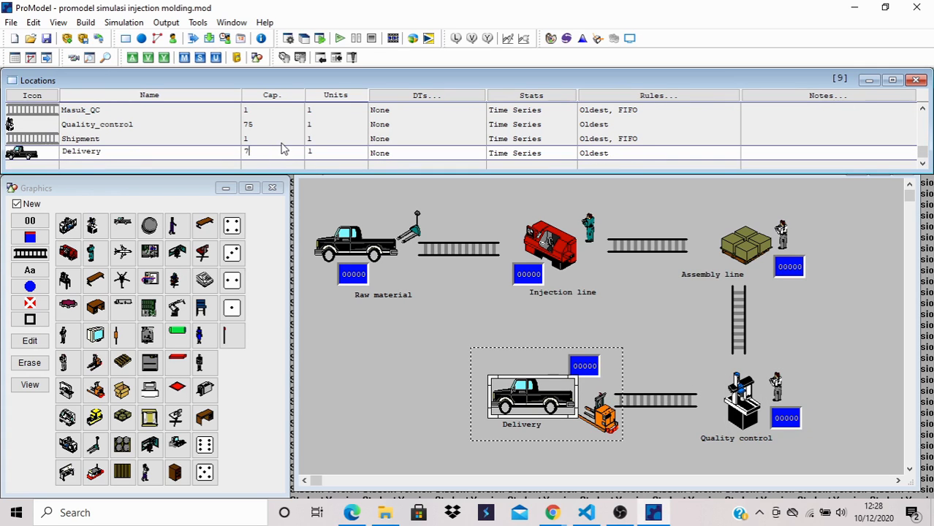
{"action": "type", "text": "500"}
- Run the simulation to completion at maximum speed and open the results to review the scoreboard's average time columns
{"action": "left_click", "coordinate": [340, 39]}
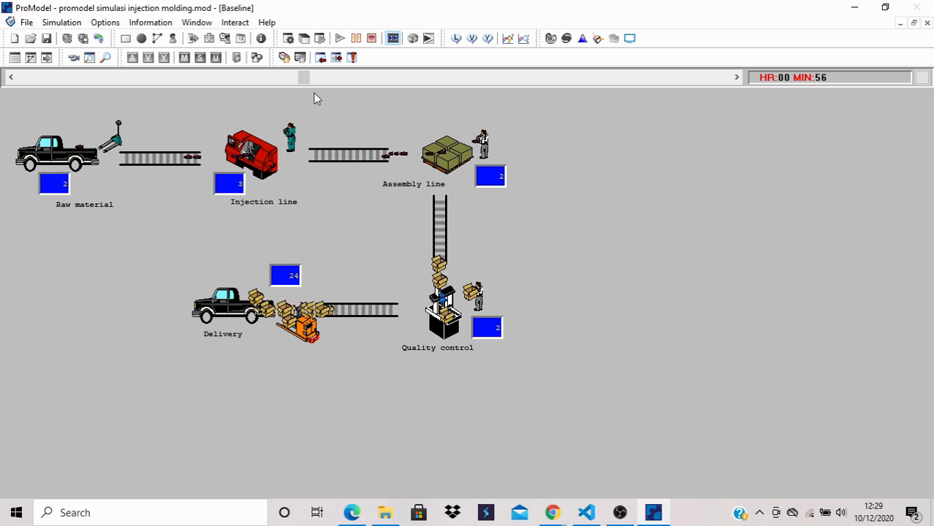
{"action": "left_click_drag", "start_coordinate": [302, 78], "coordinate": [635, 87]}
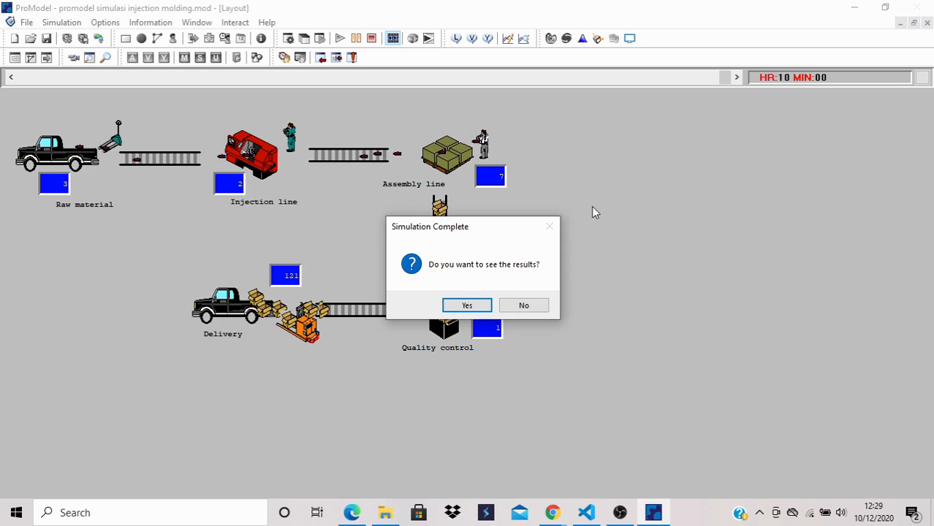
{"action": "left_click", "coordinate": [471, 304]}
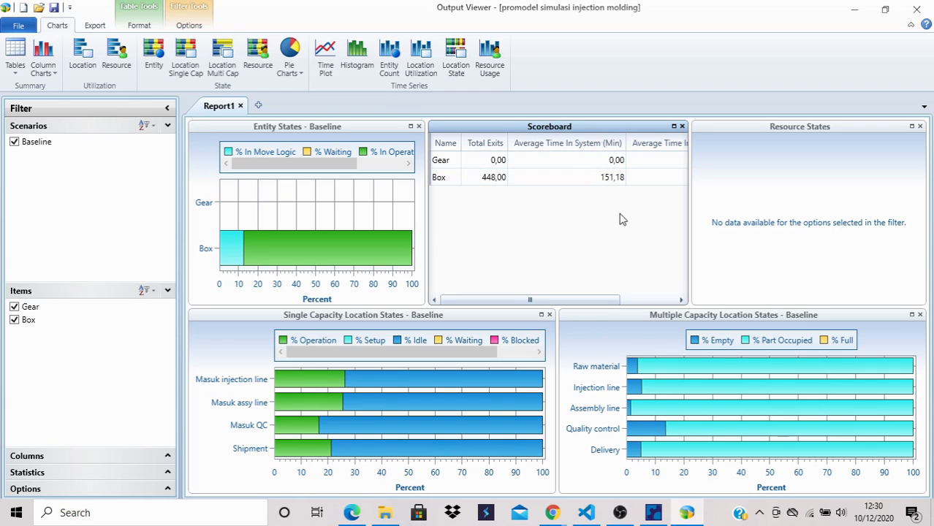
{"action": "left_click_drag", "start_coordinate": [604, 300], "coordinate": [660, 300]}
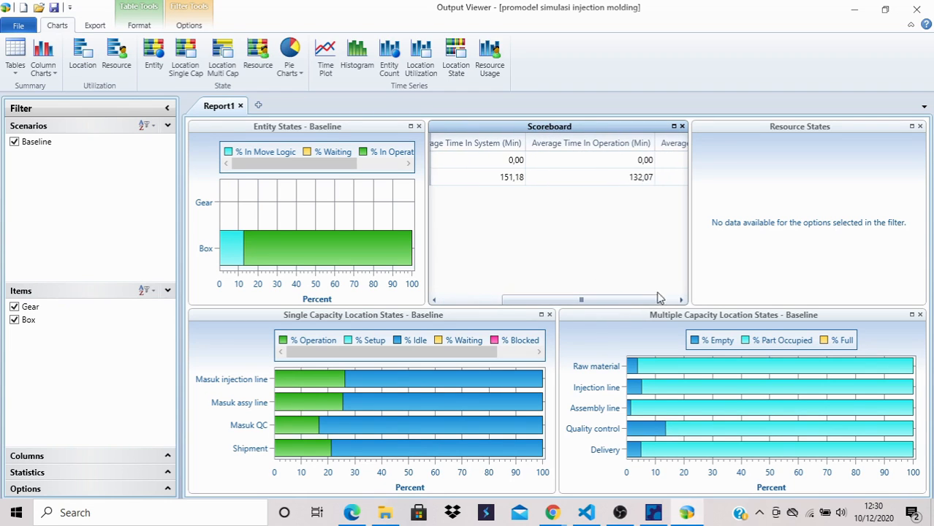